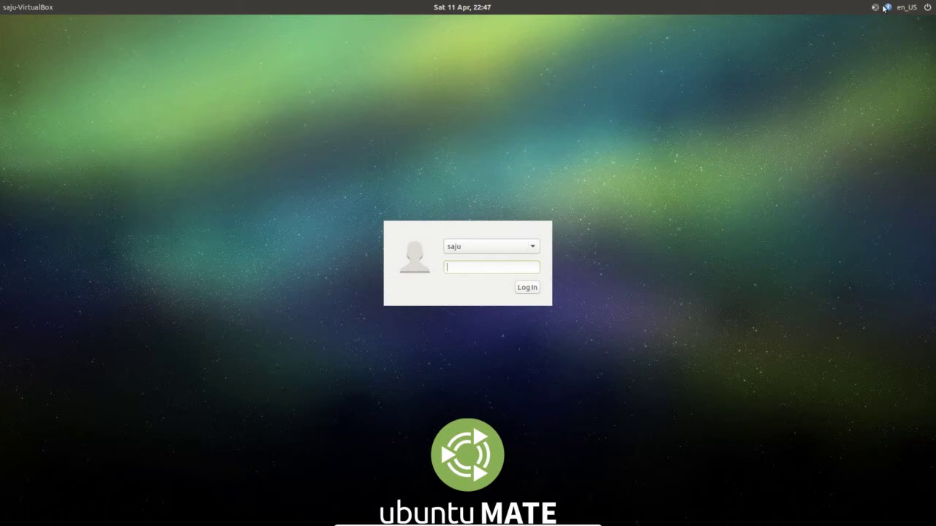
# Step: Check the login screen's power options, then dismiss the list
pyautogui.click(928, 10)
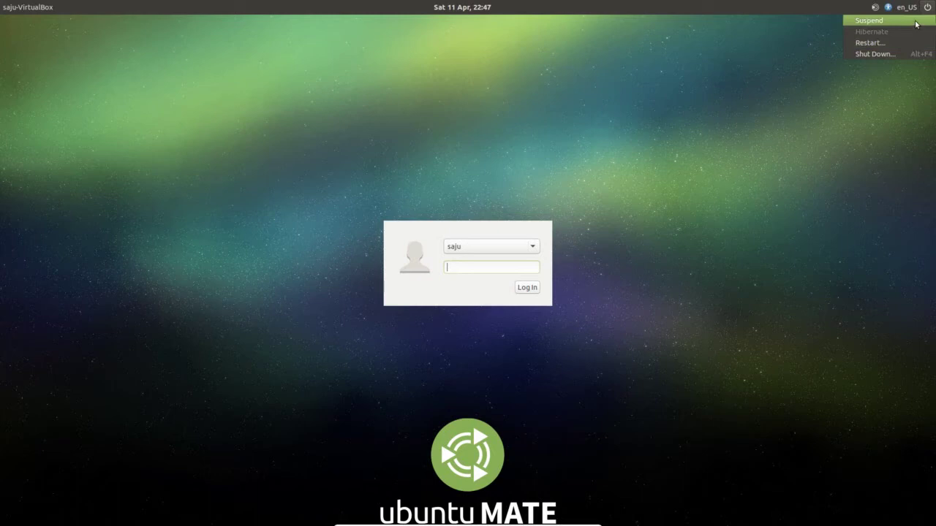
pyautogui.moveTo(909, 7)
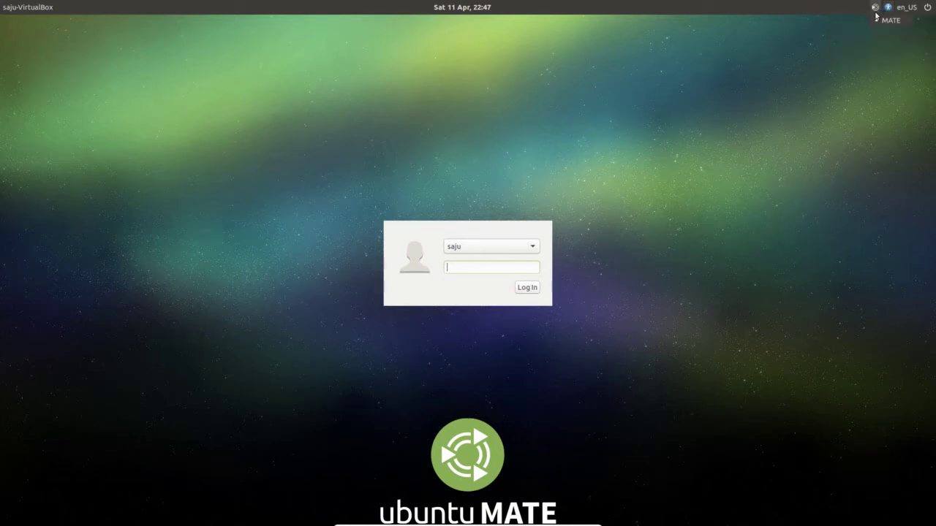
pyautogui.click(697, 118)
# Step: Enter the account password, keeping the existing user account selected
pyautogui.write('••')
pyautogui.click(539, 246)
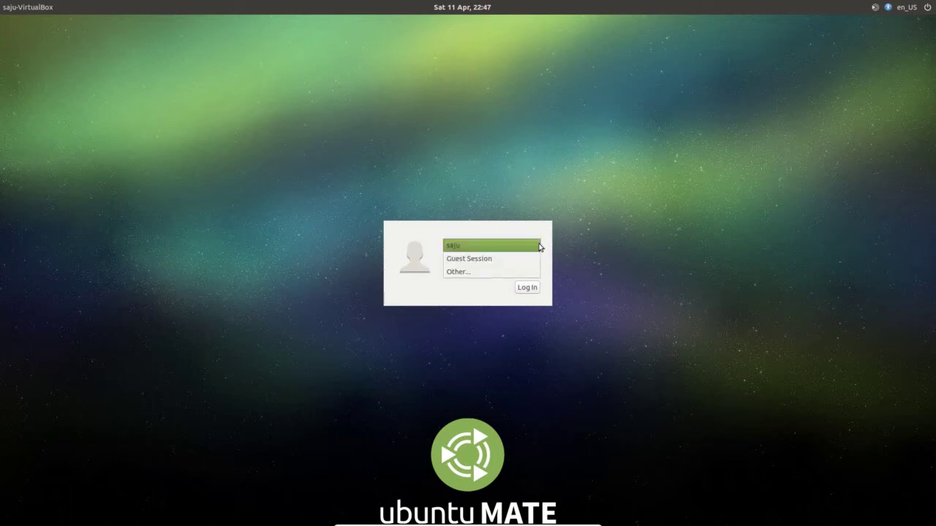
pyautogui.click(539, 246)
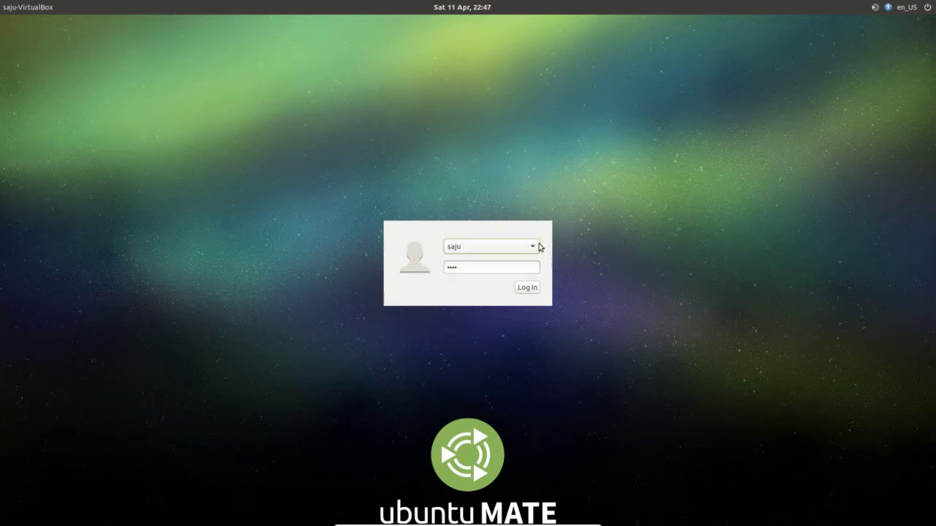
# Step: Log in, dismiss the VBoxClient notification, and browse each Applications category submenu
pyautogui.click(525, 284)
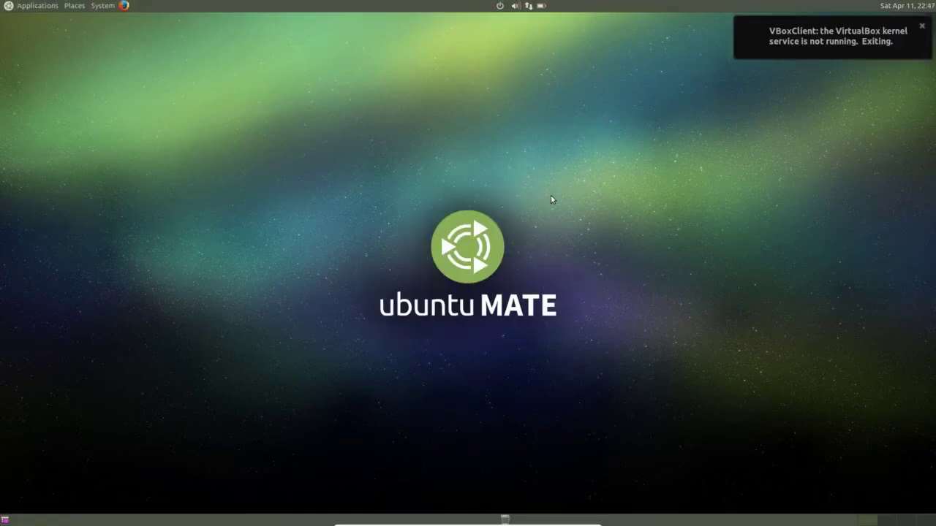
pyautogui.click(923, 27)
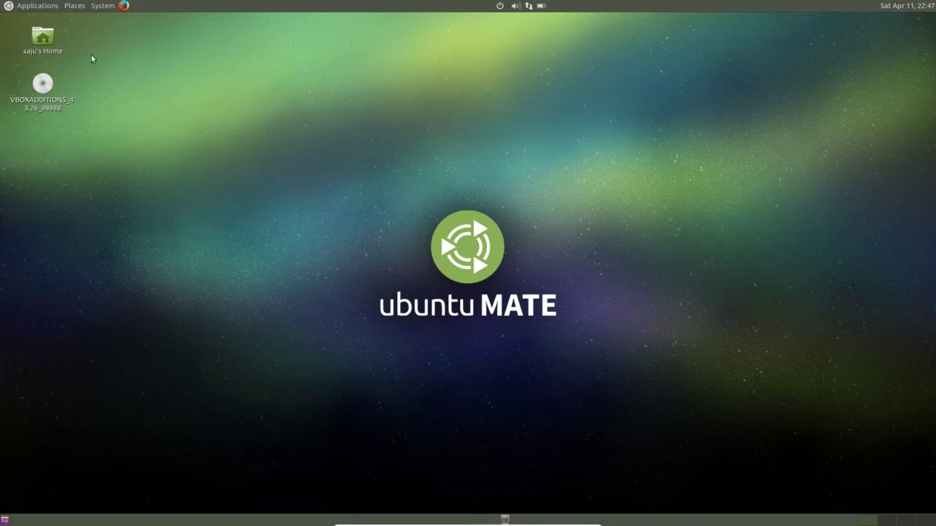
pyautogui.click(6, 5)
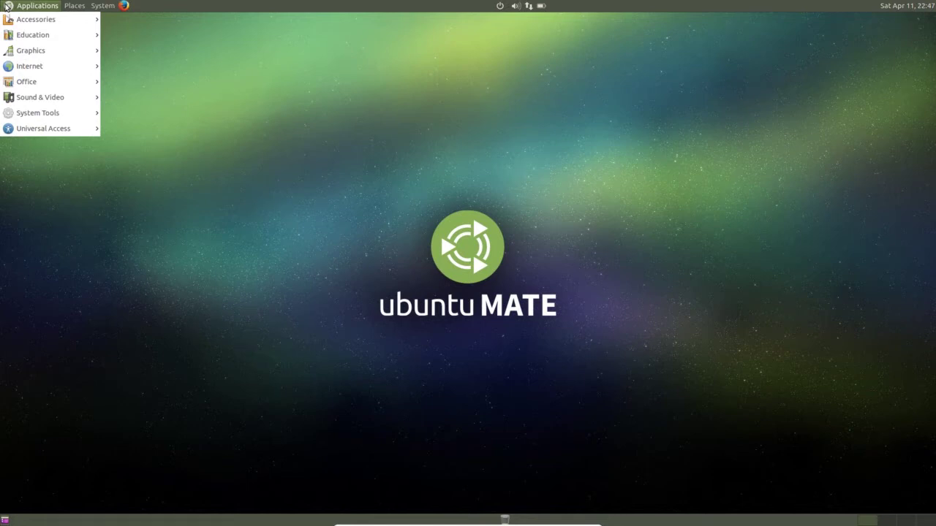
pyautogui.moveTo(49, 20)
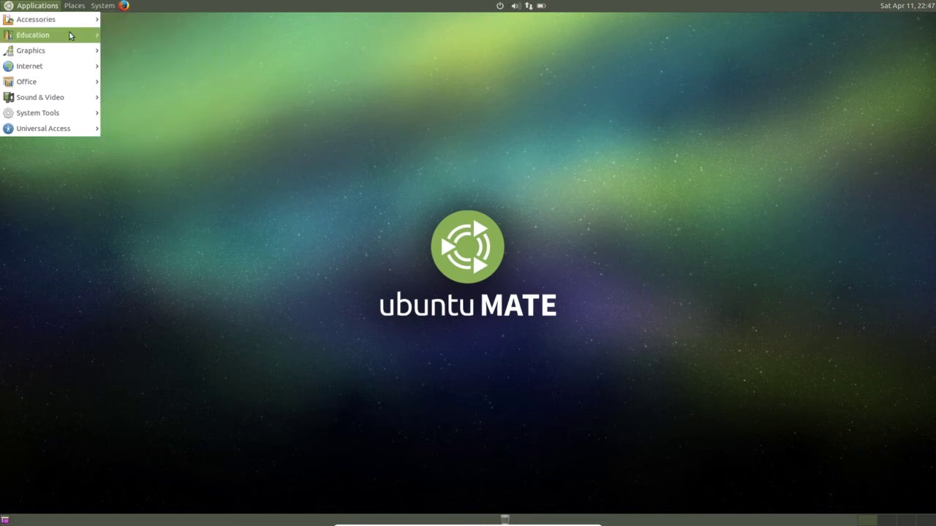
pyautogui.moveTo(63, 51)
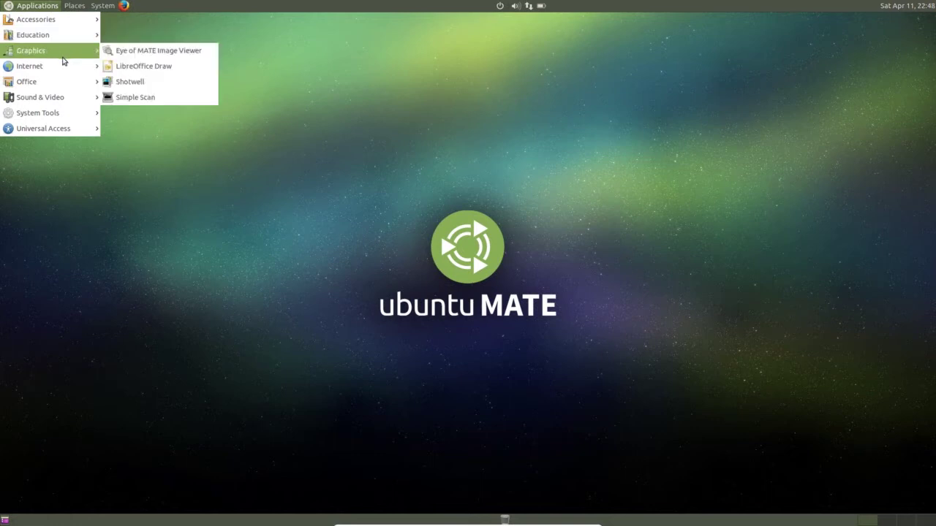
pyautogui.moveTo(63, 71)
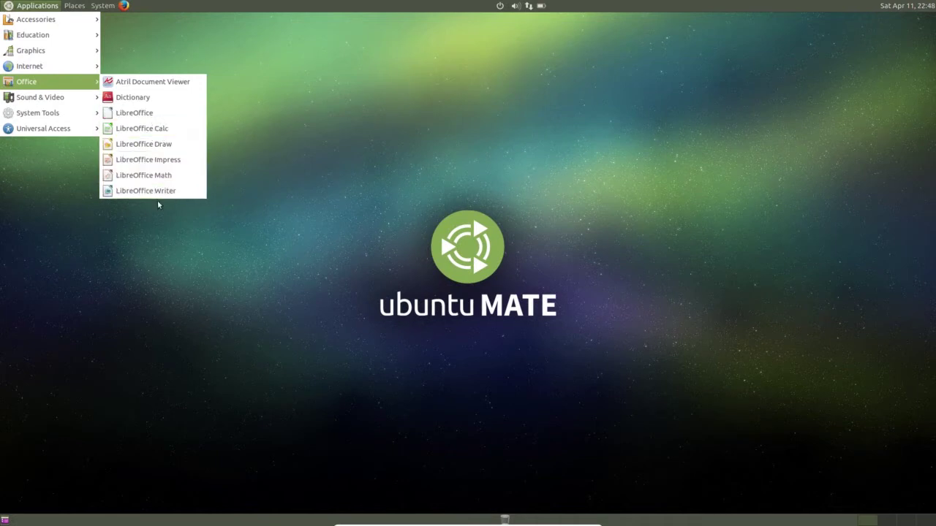
pyautogui.moveTo(32, 101)
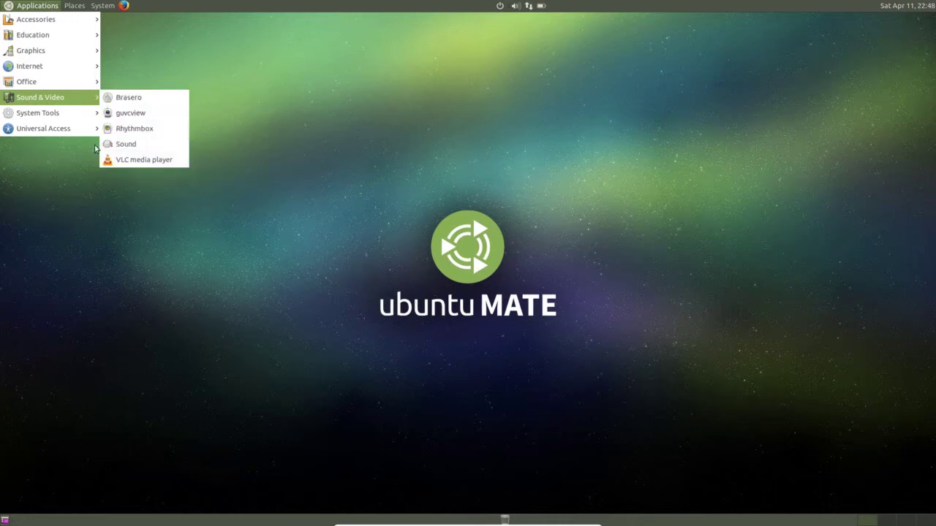
pyautogui.moveTo(75, 116)
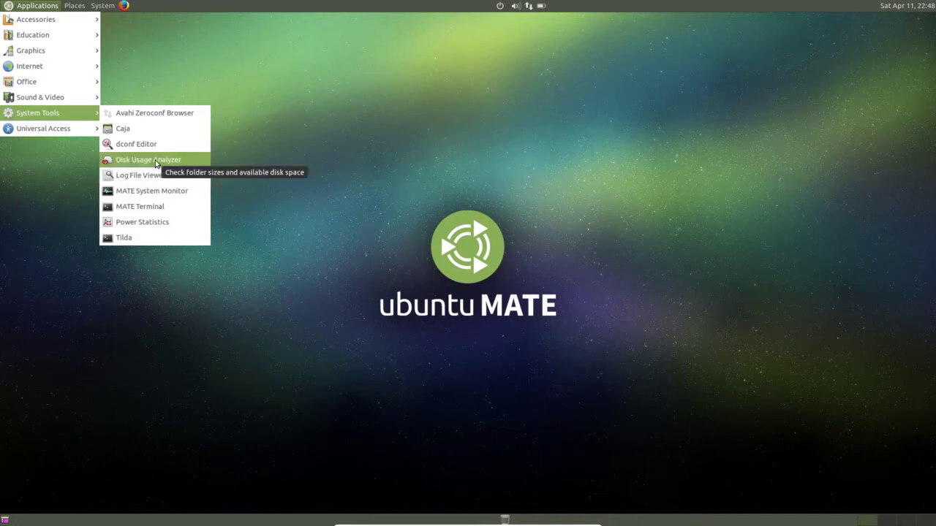
pyautogui.moveTo(82, 136)
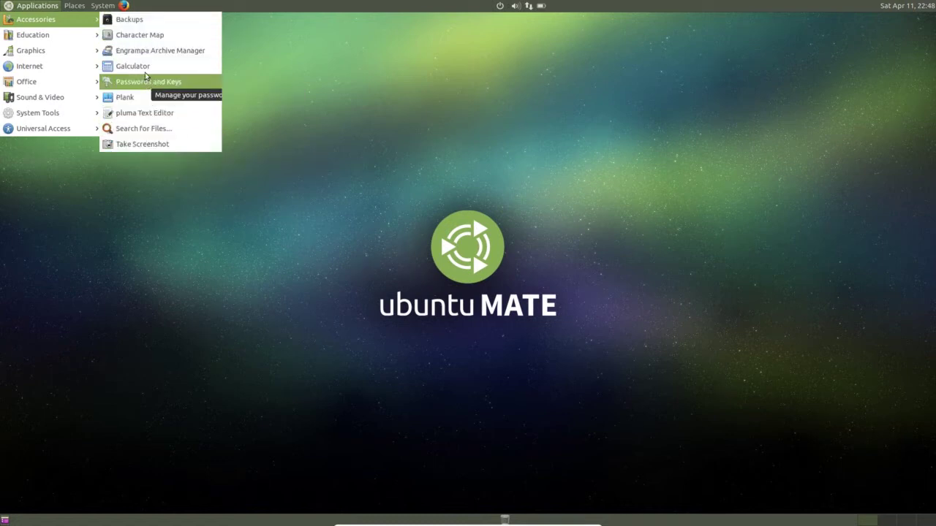
pyautogui.click(159, 26)
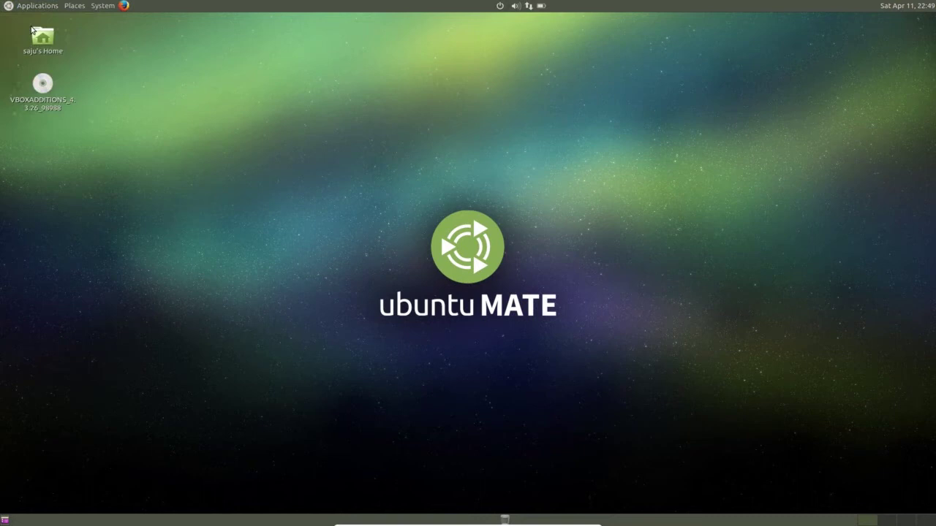
pyautogui.click(38, 6)
pyautogui.moveTo(72, 9)
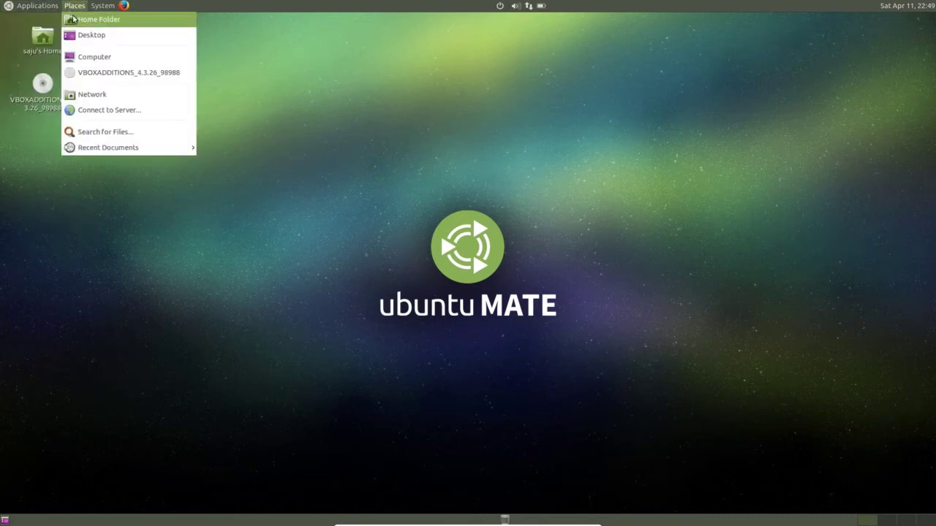
pyautogui.click(108, 23)
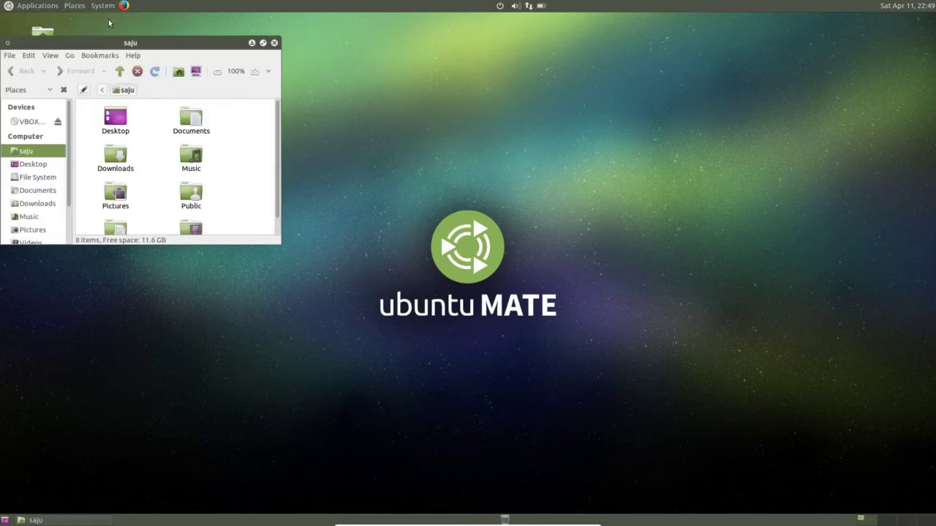
pyautogui.doubleClick(227, 43)
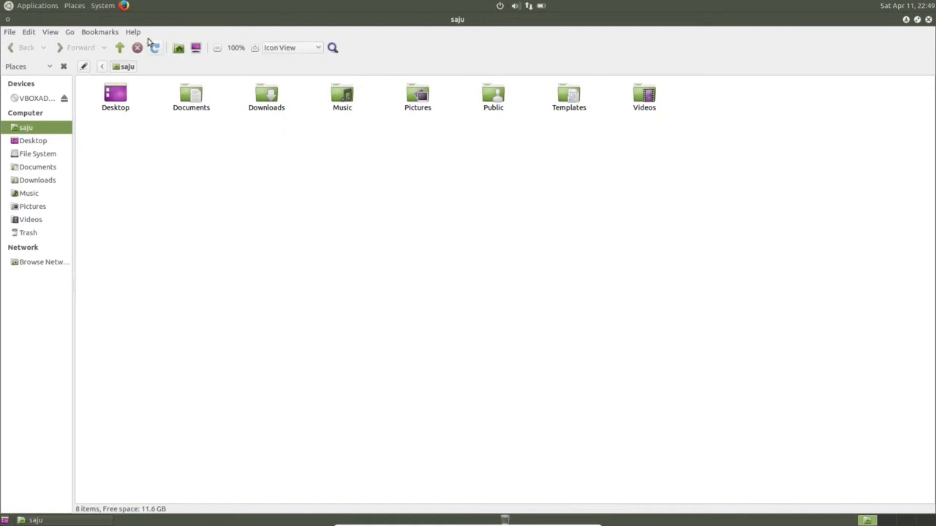
pyautogui.click(132, 31)
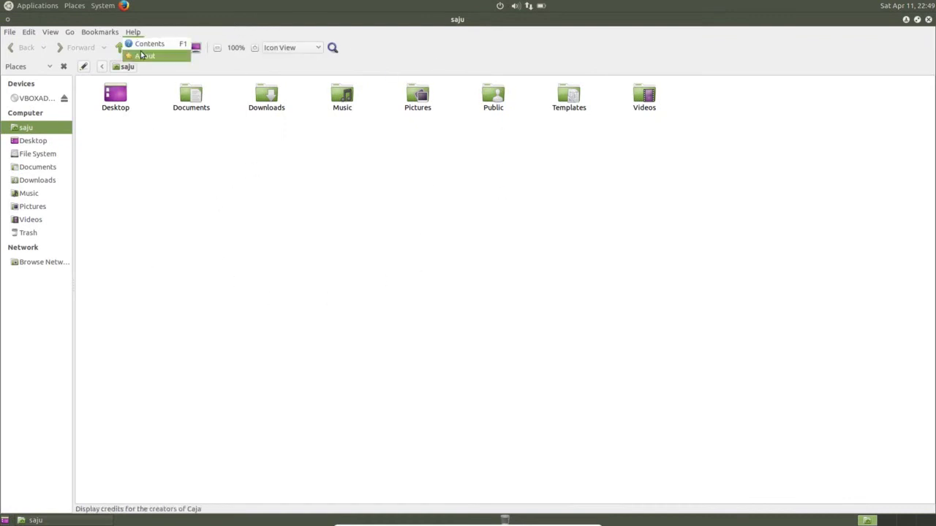
pyautogui.click(143, 57)
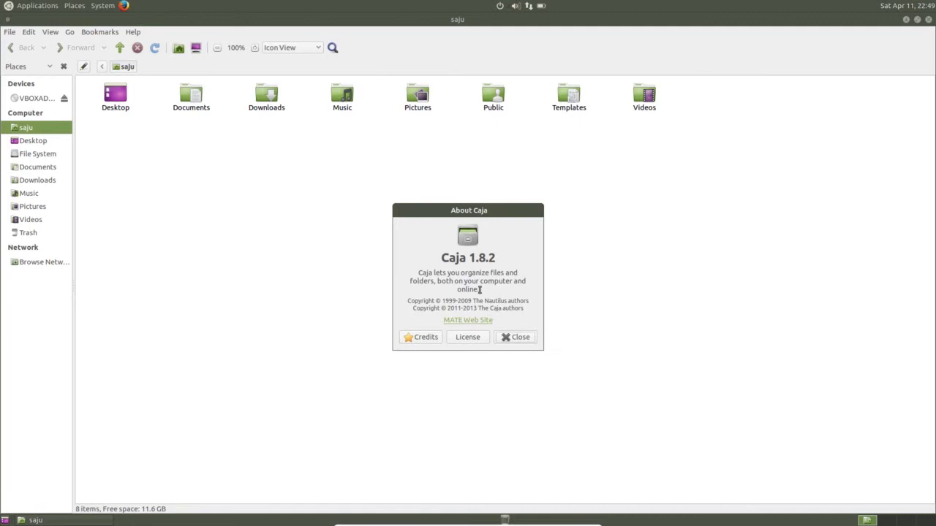
pyautogui.click(516, 337)
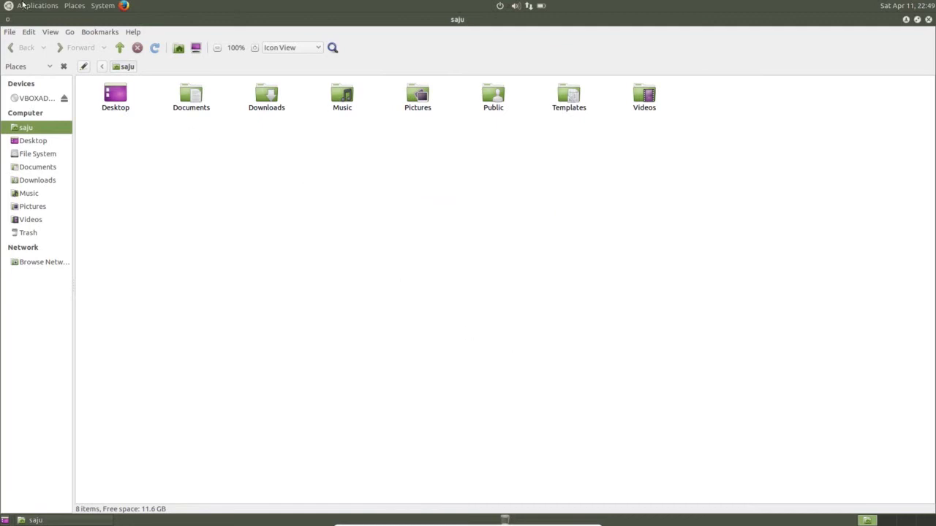
pyautogui.click(929, 21)
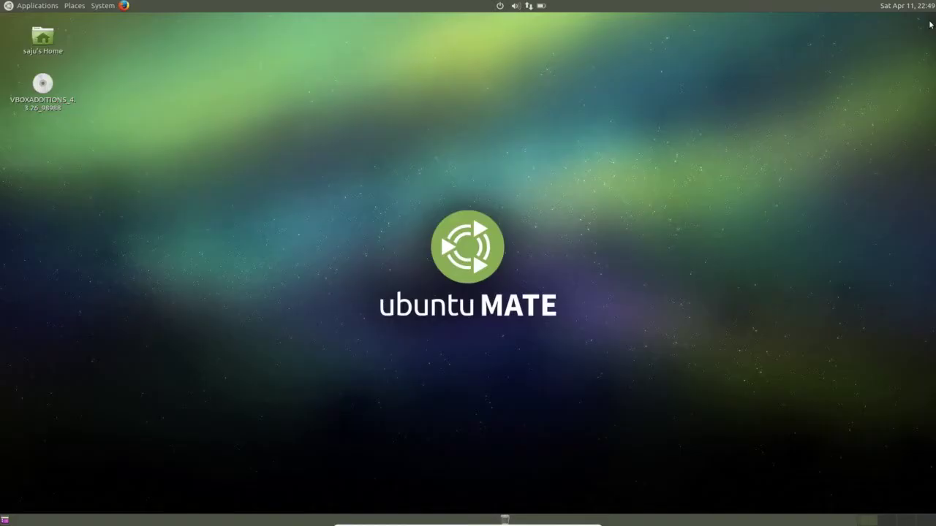
# Step: Glance at Places > Recent Documents, open and close the Monitors settings, then reach System > Preferences > Look and Feel
pyautogui.click(73, 7)
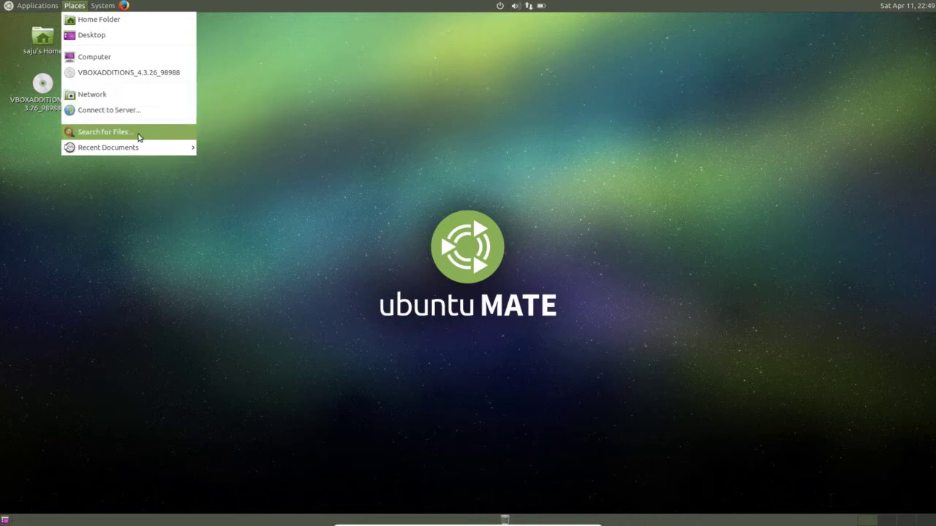
pyautogui.moveTo(128, 151)
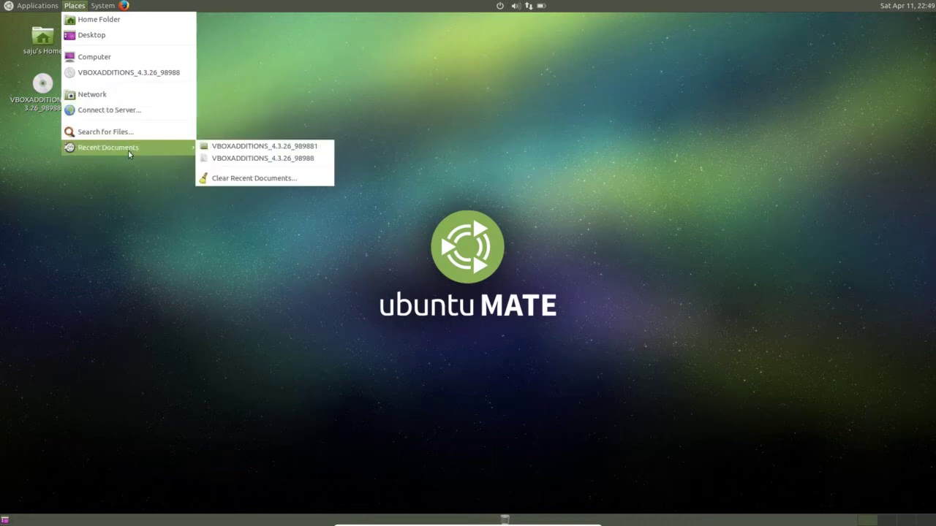
pyautogui.moveTo(96, 5)
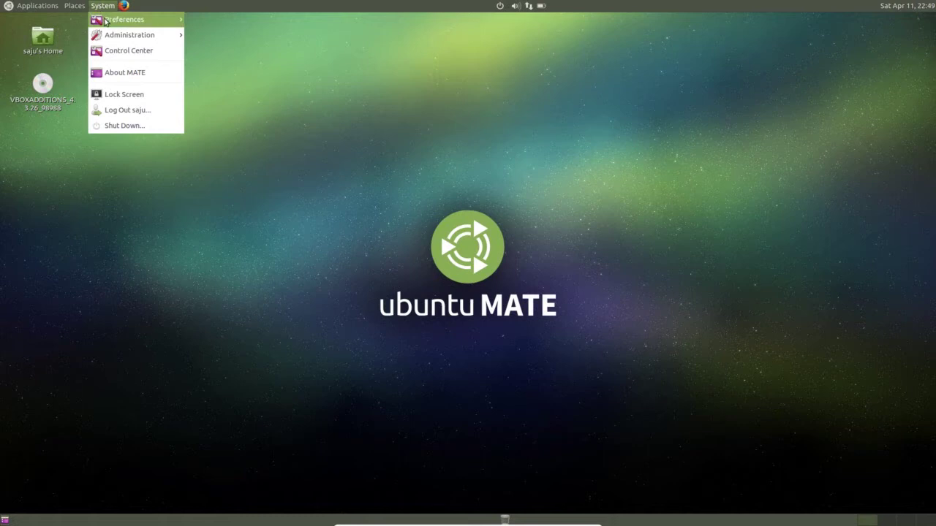
pyautogui.moveTo(105, 22)
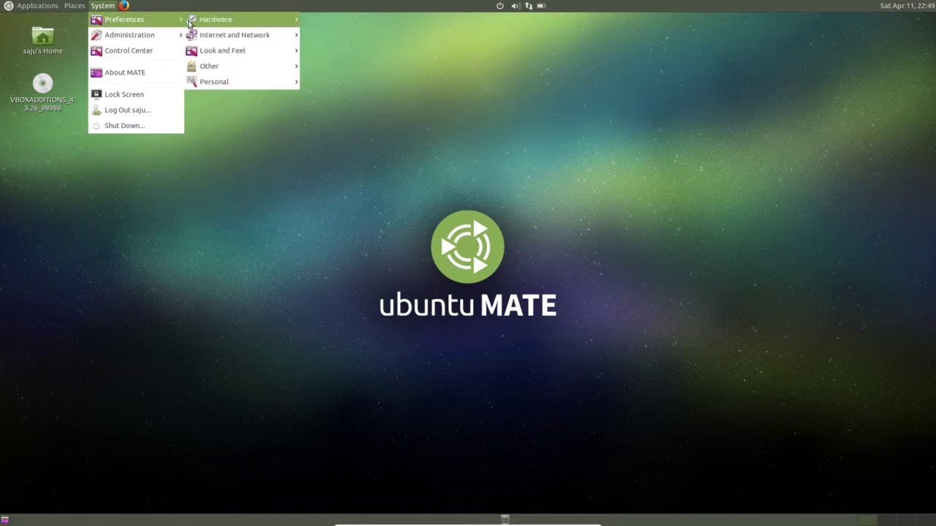
pyautogui.moveTo(242, 26)
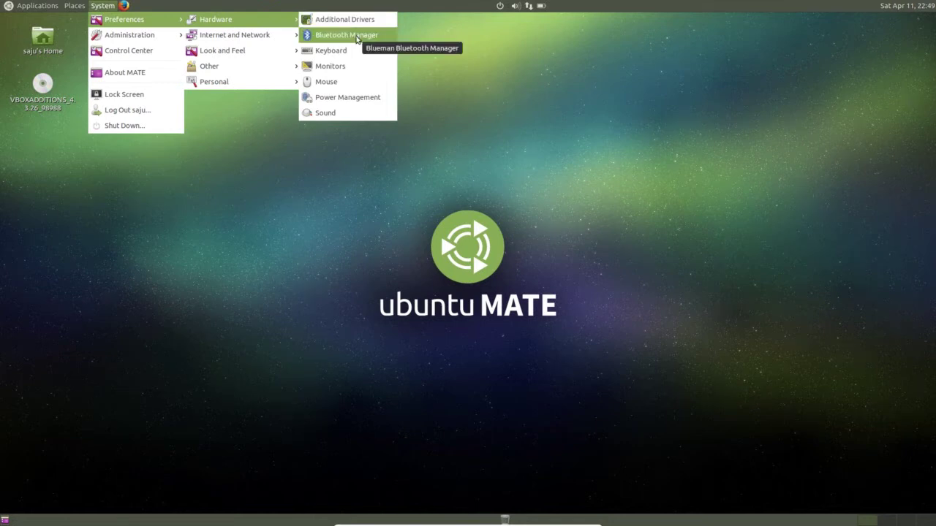
pyautogui.click(329, 70)
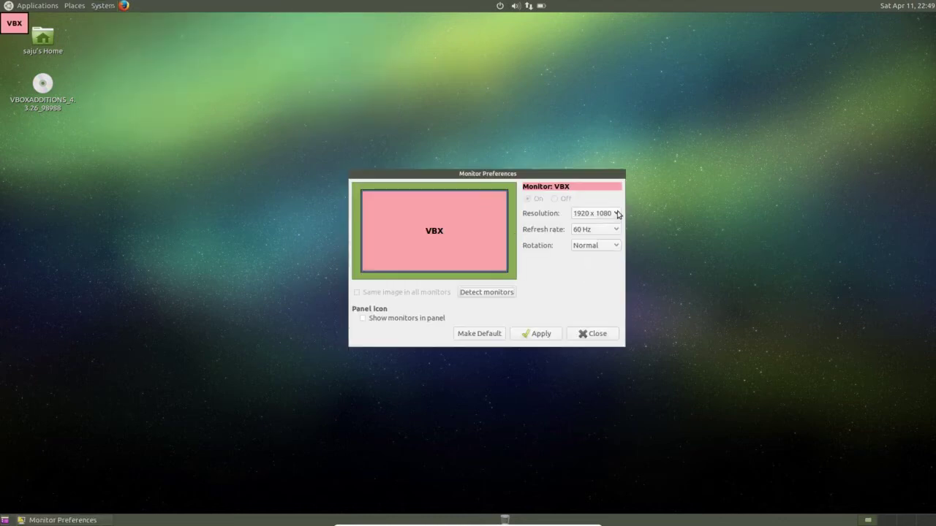
pyautogui.click(585, 334)
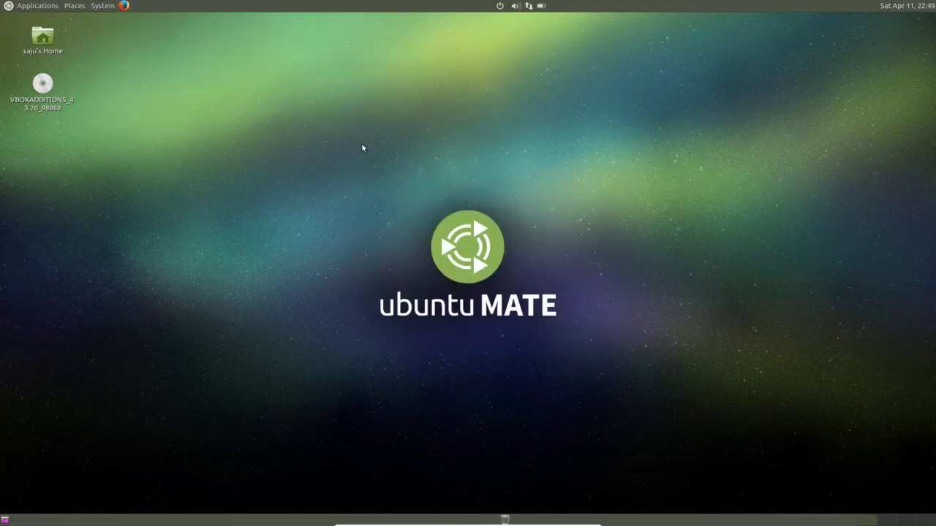
pyautogui.click(103, 5)
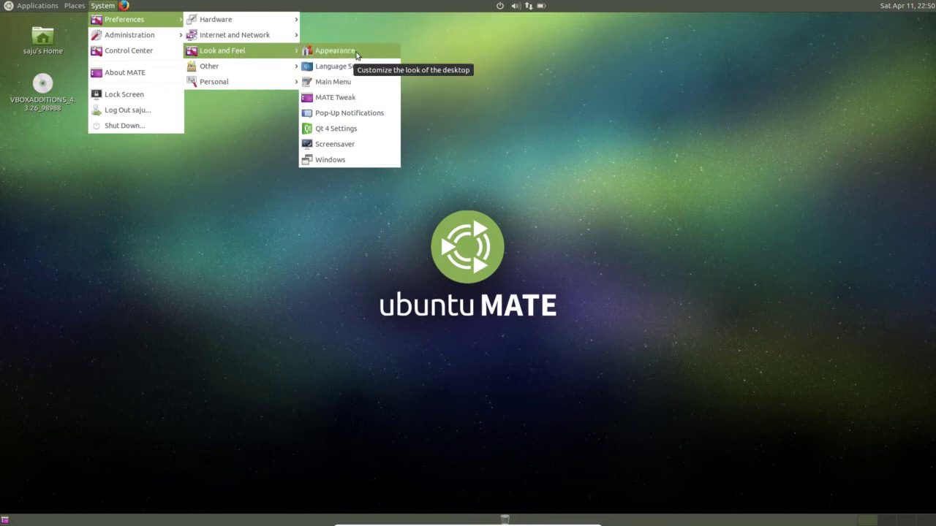
# Step: In Appearance's Background tab, try the beach, blue wave, red flower and gradient wallpapers, then apply the green leaf with water drops
pyautogui.click(345, 58)
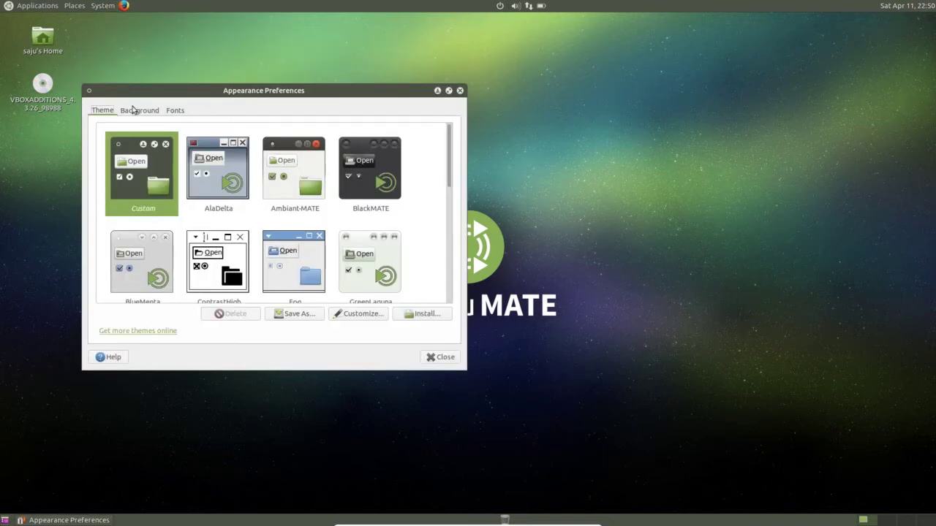
pyautogui.click(135, 111)
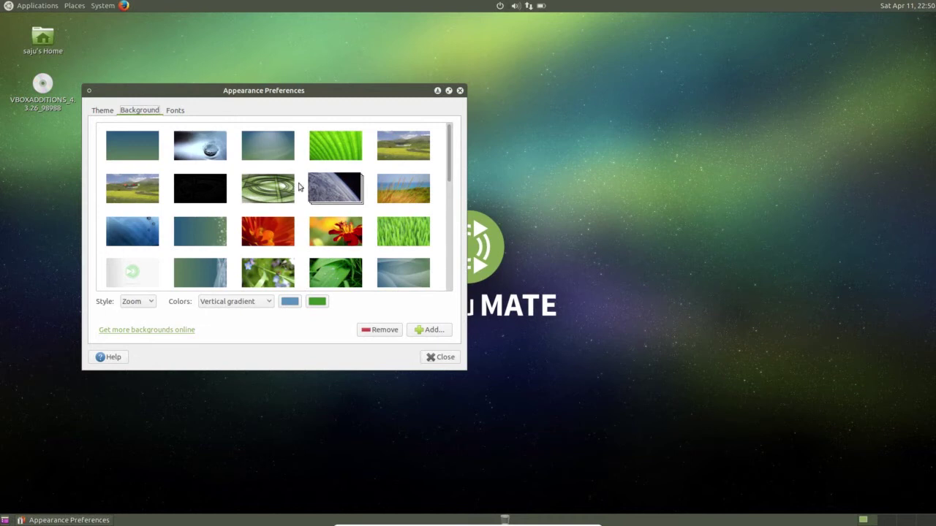
pyautogui.scroll(-10, 302, 212)
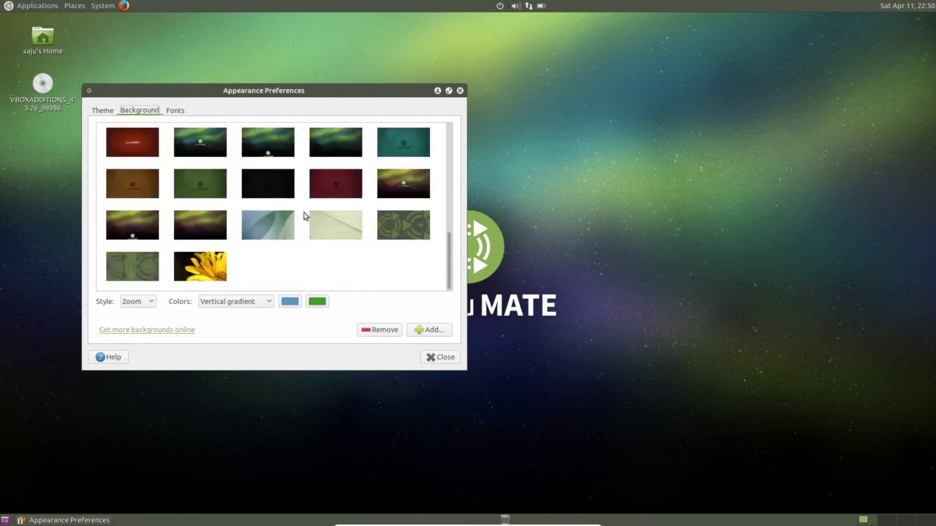
pyautogui.scroll(10, 305, 217)
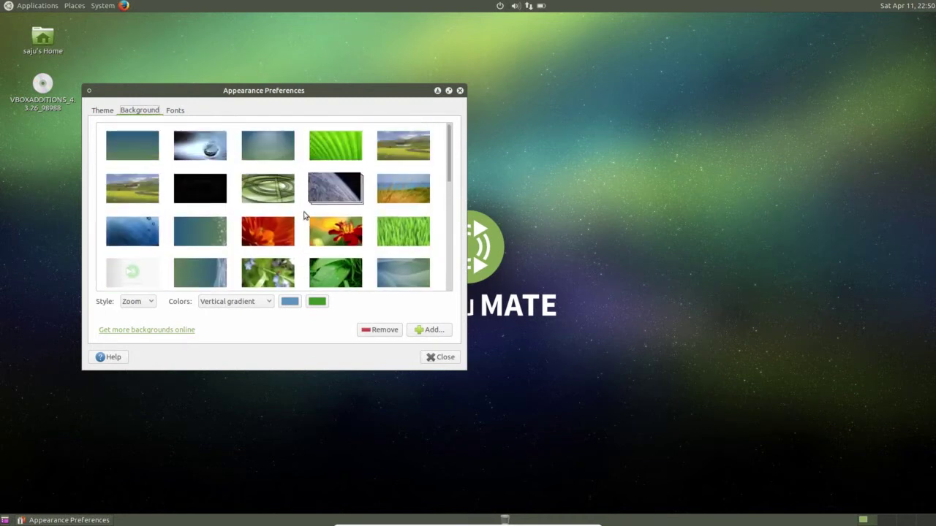
pyautogui.click(400, 188)
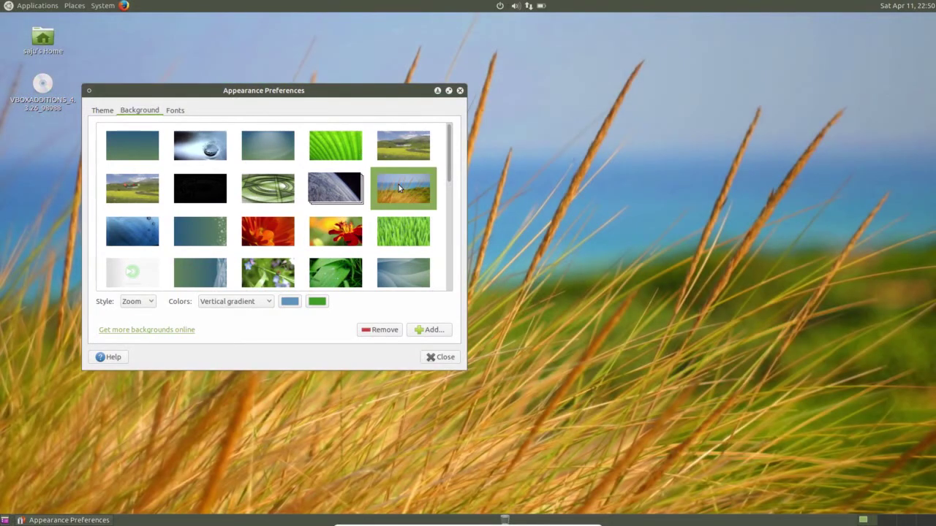
pyautogui.click(389, 265)
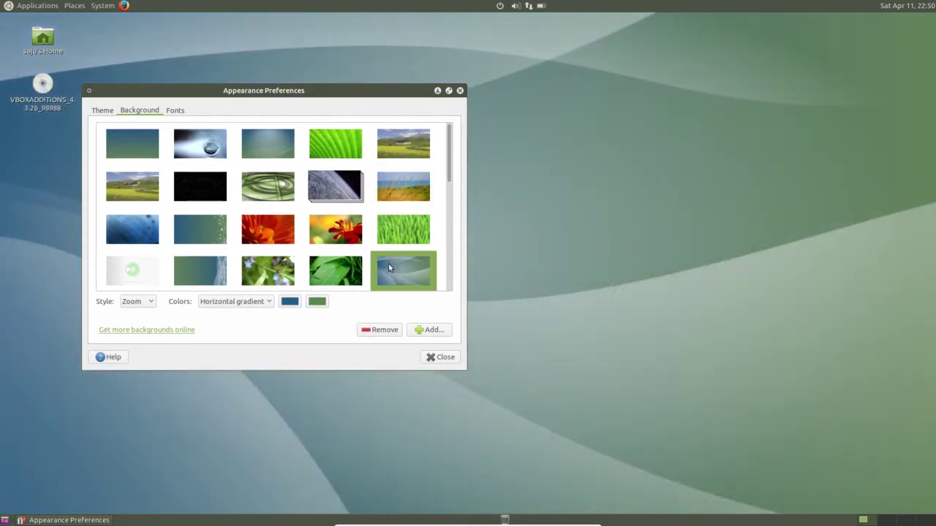
pyautogui.click(336, 231)
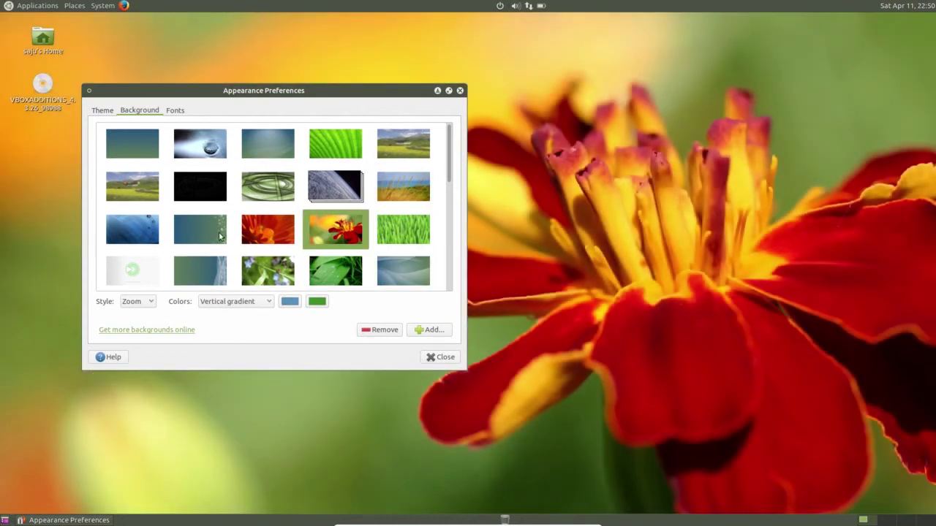
pyautogui.click(218, 233)
pyautogui.scroll(-3, 402, 212)
pyautogui.click(351, 183)
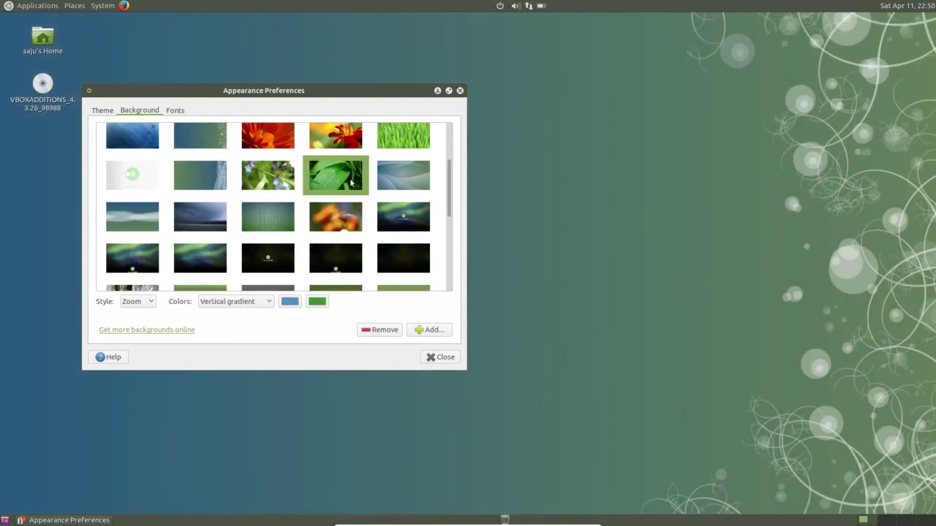
pyautogui.click(441, 358)
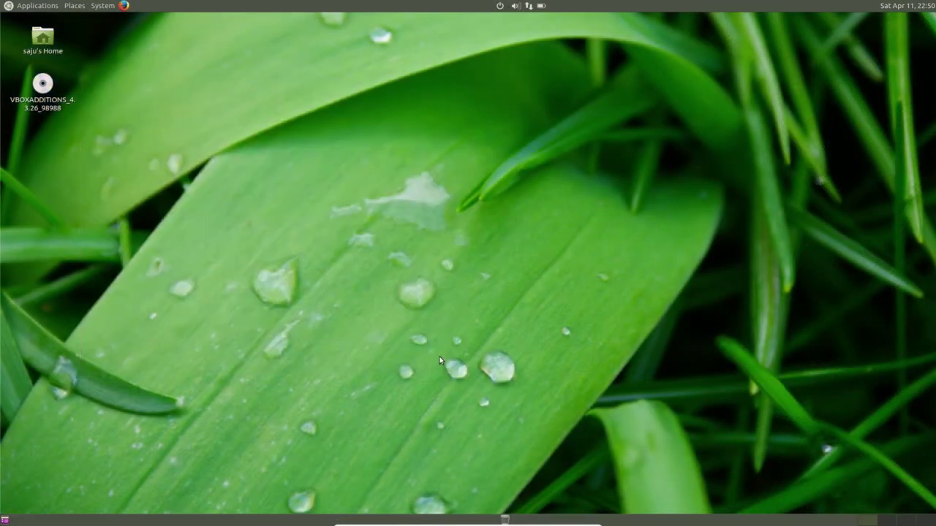
pyautogui.click(103, 6)
pyautogui.moveTo(122, 37)
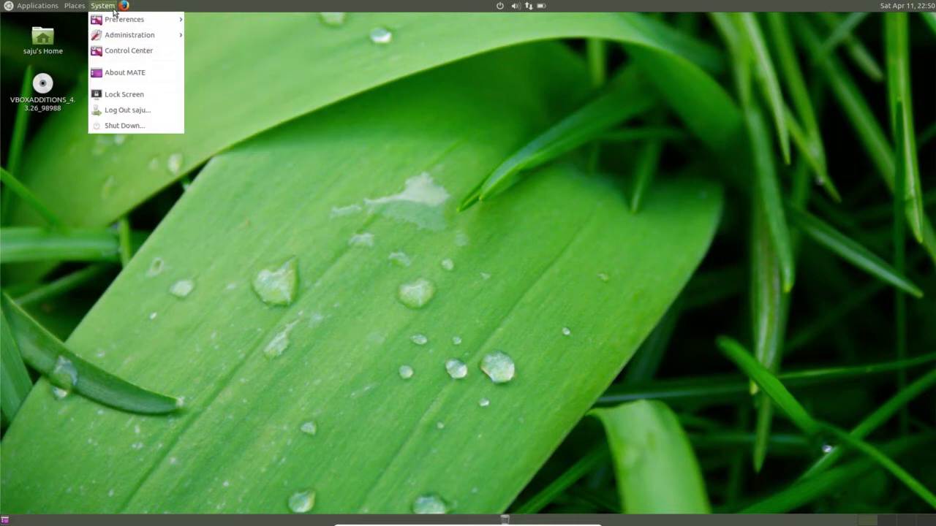
pyautogui.moveTo(128, 19)
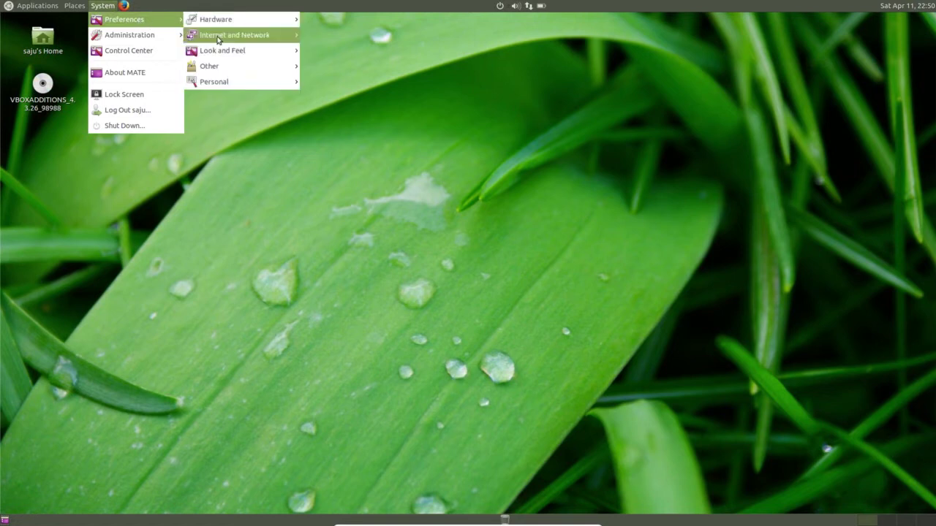
pyautogui.moveTo(219, 81)
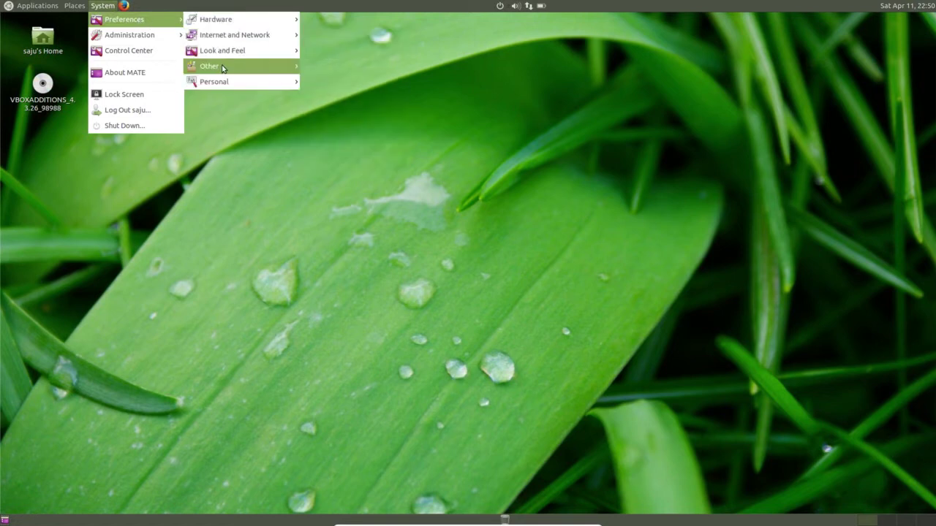
pyautogui.moveTo(238, 51)
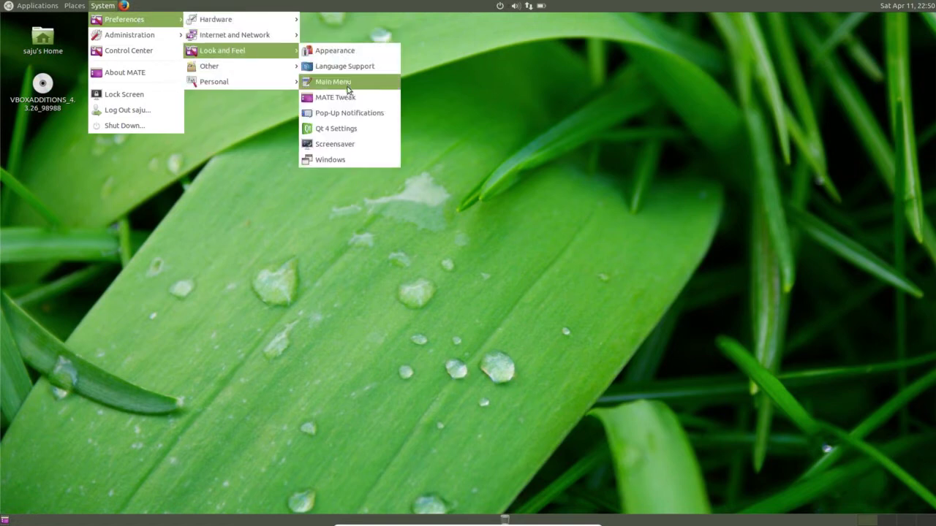
pyautogui.click(348, 135)
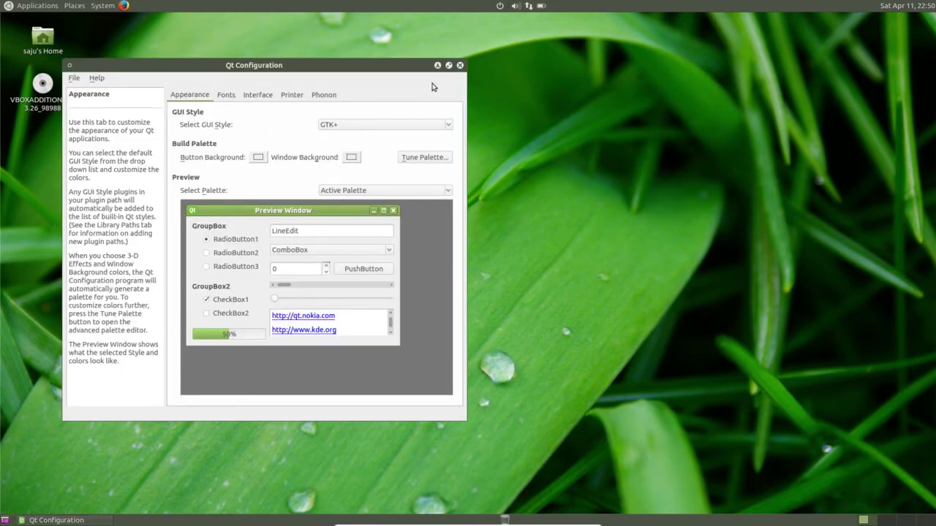
pyautogui.click(460, 66)
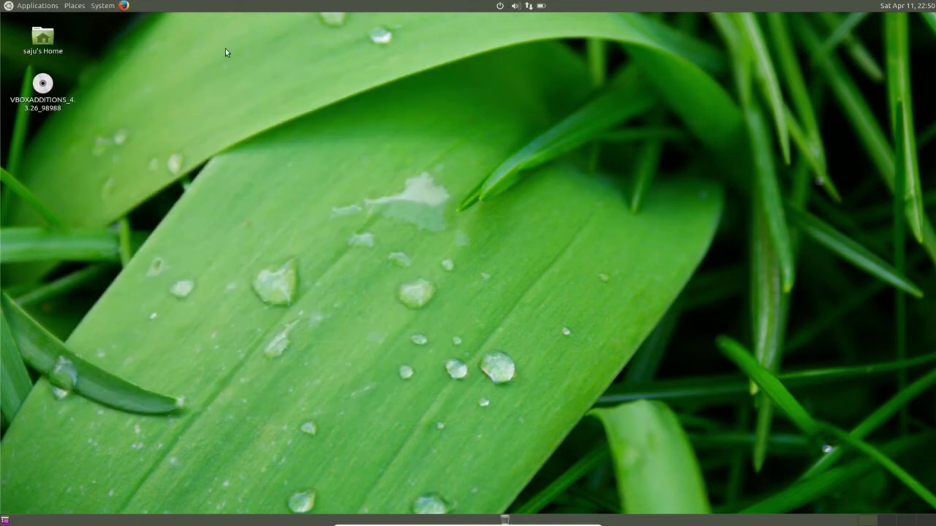
# Step: Navigate System > Preferences > Personal to reach Startup Applications
pyautogui.click(102, 5)
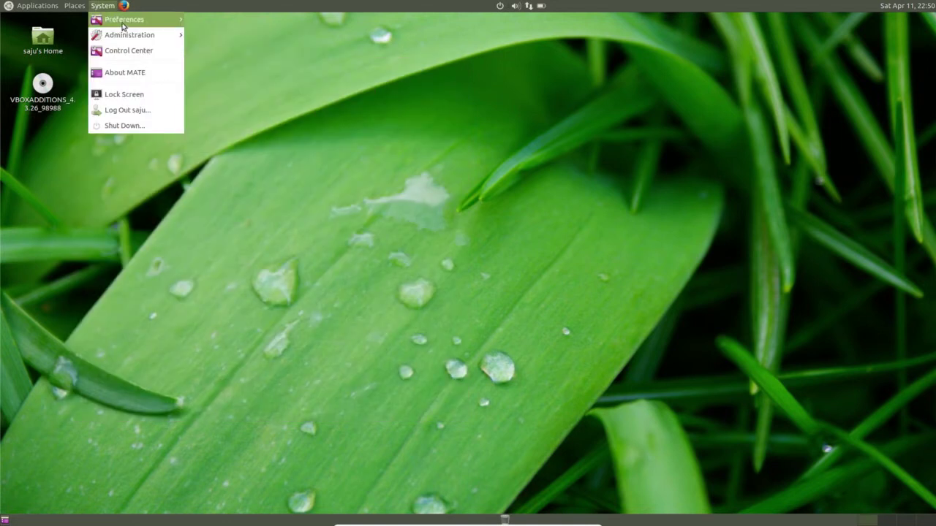
pyautogui.moveTo(168, 19)
pyautogui.moveTo(226, 56)
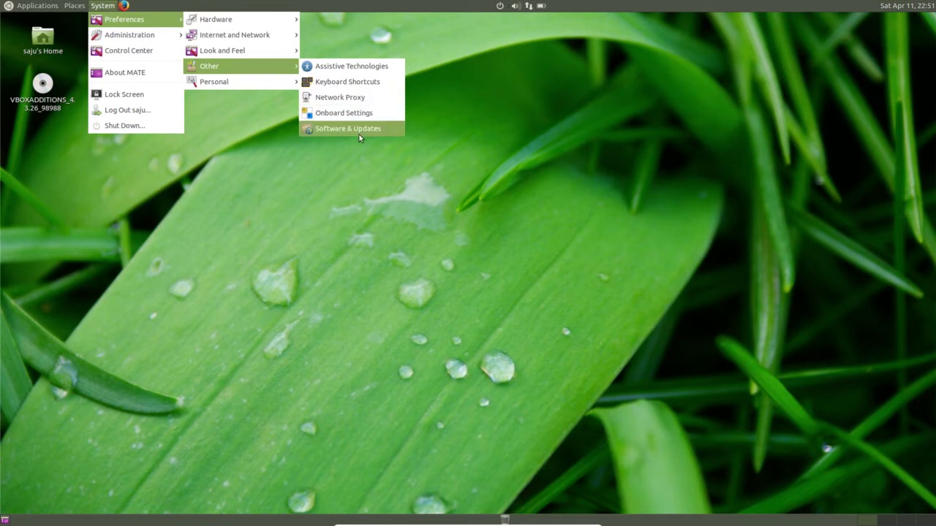
pyautogui.moveTo(273, 85)
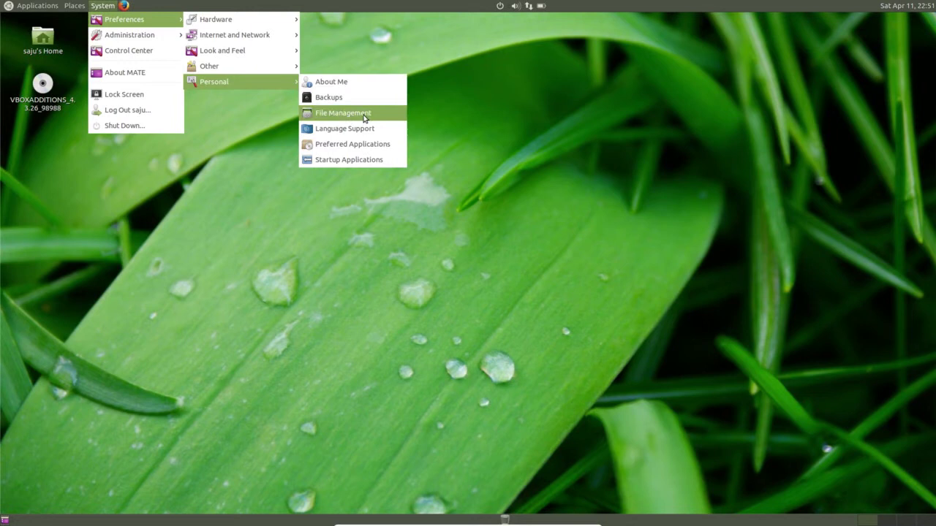
pyautogui.click(376, 160)
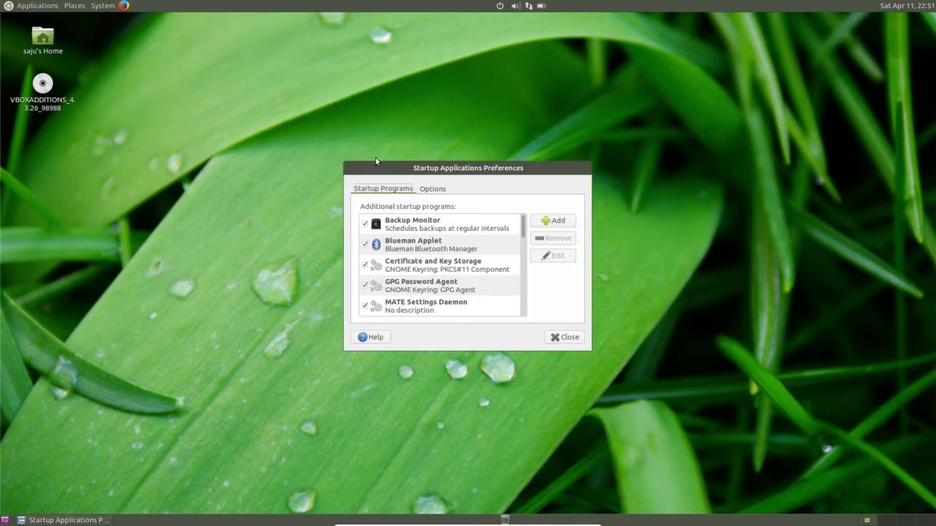
pyautogui.scroll(-10, 435, 257)
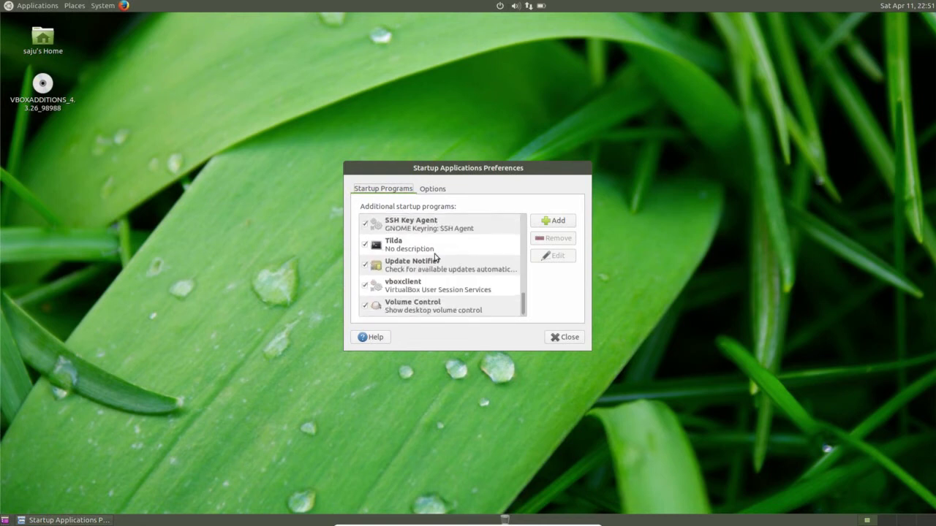
pyautogui.scroll(8, 436, 258)
pyautogui.scroll(3, 436, 257)
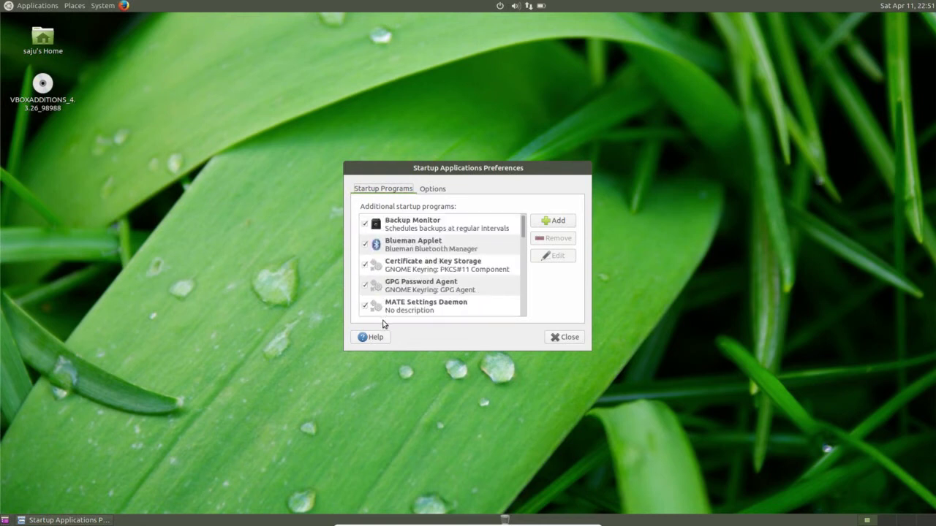
pyautogui.scroll(-10, 452, 256)
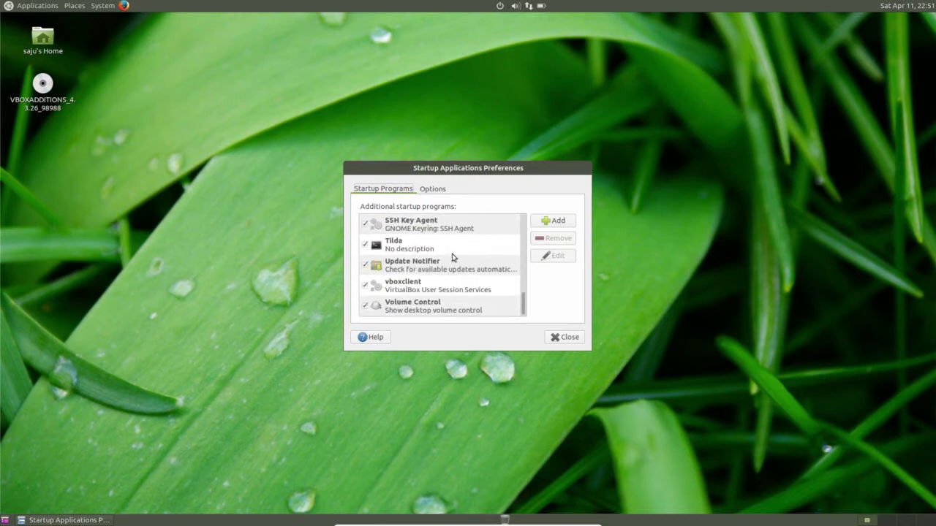
pyautogui.scroll(8, 488, 285)
pyautogui.click(488, 284)
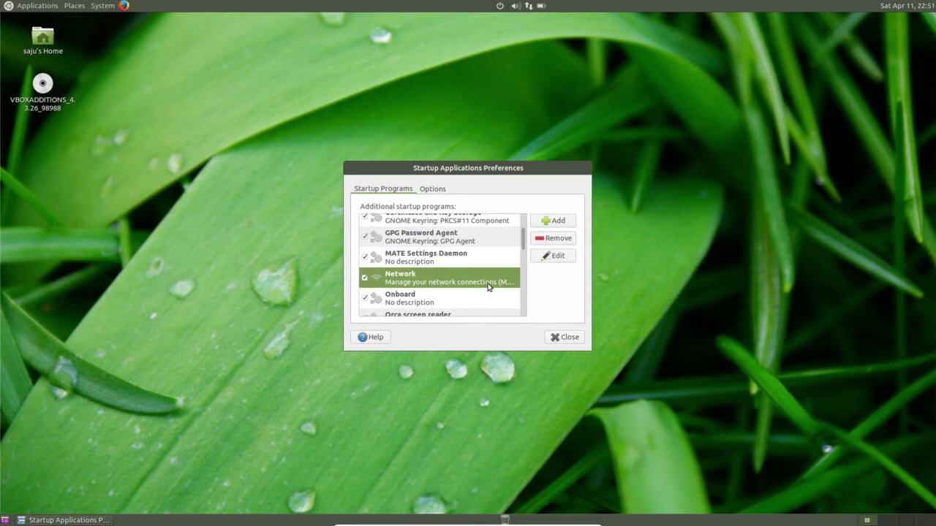
pyautogui.click(555, 338)
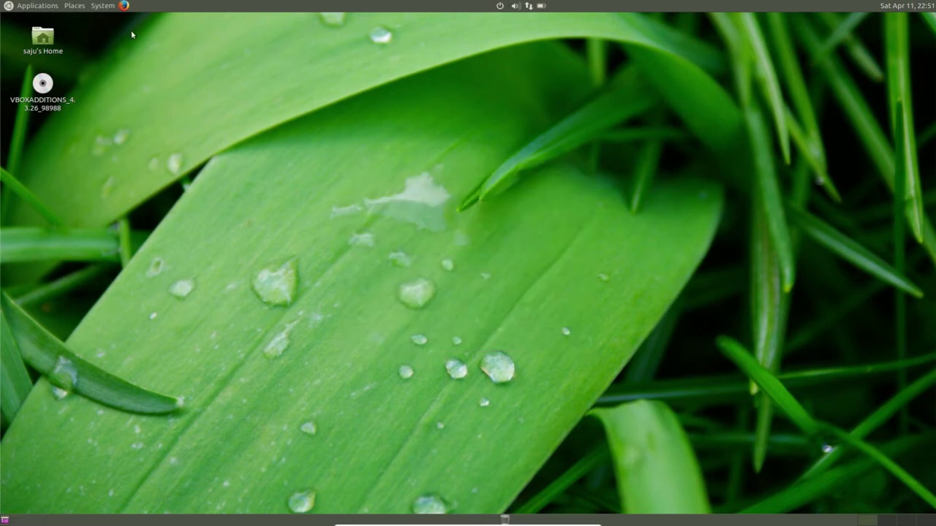
pyautogui.click(112, 9)
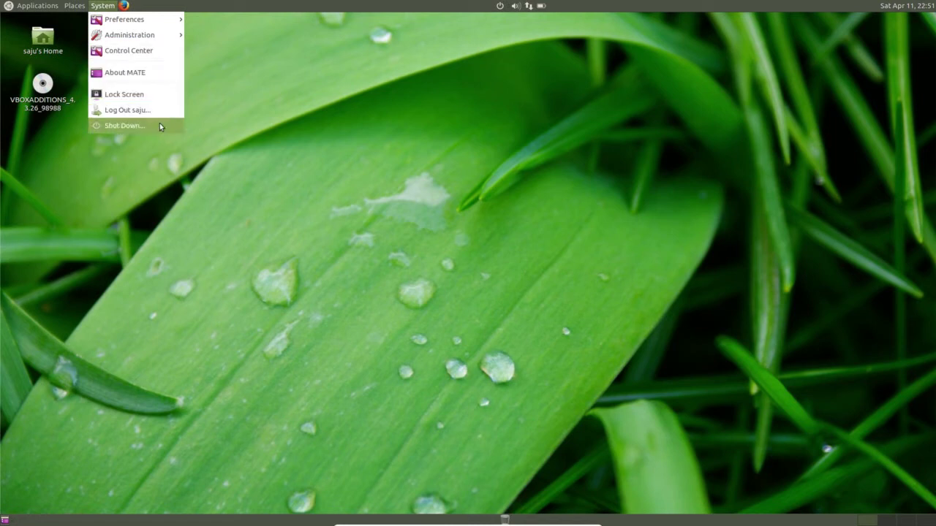
pyautogui.click(232, 71)
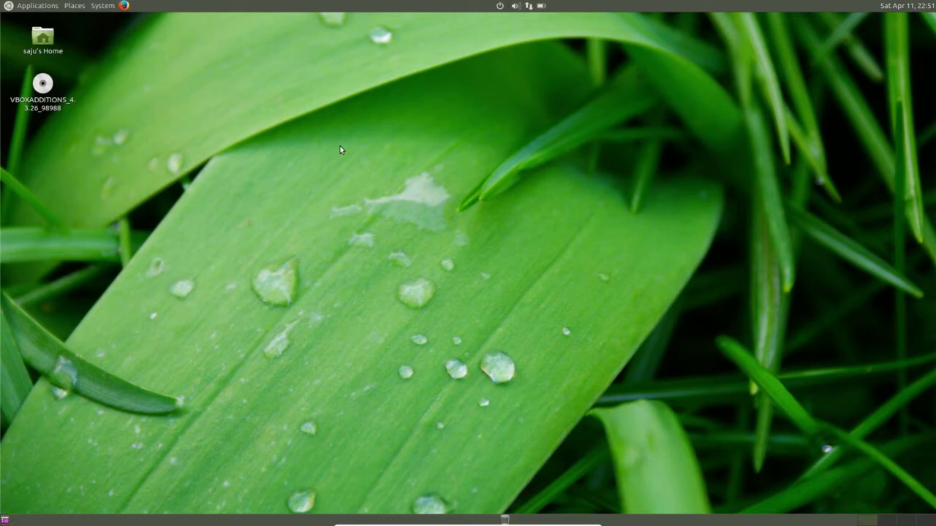
pyautogui.doubleClick(45, 38)
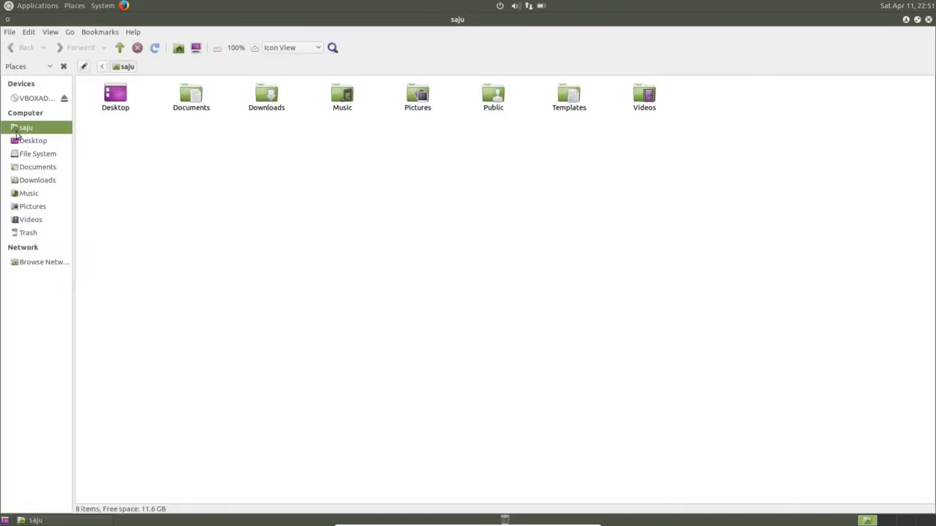
pyautogui.click(47, 166)
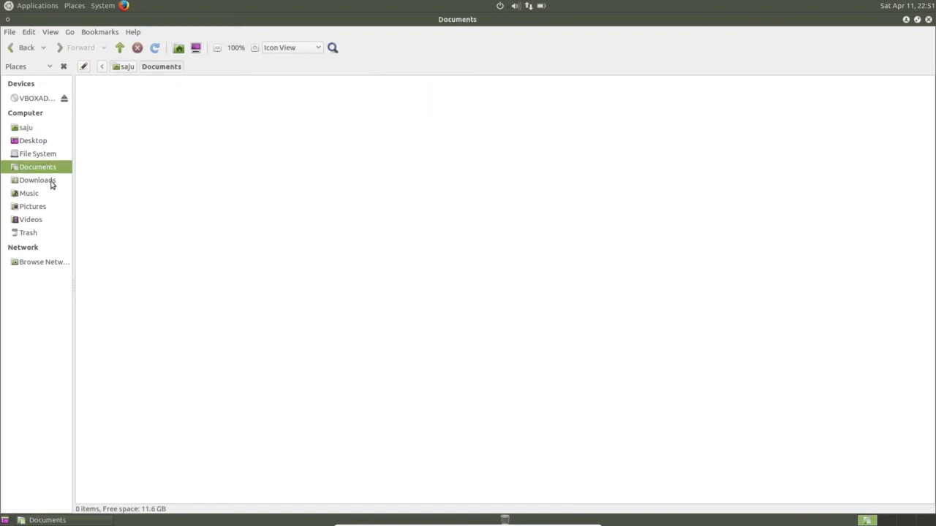
pyautogui.click(52, 183)
pyautogui.click(48, 207)
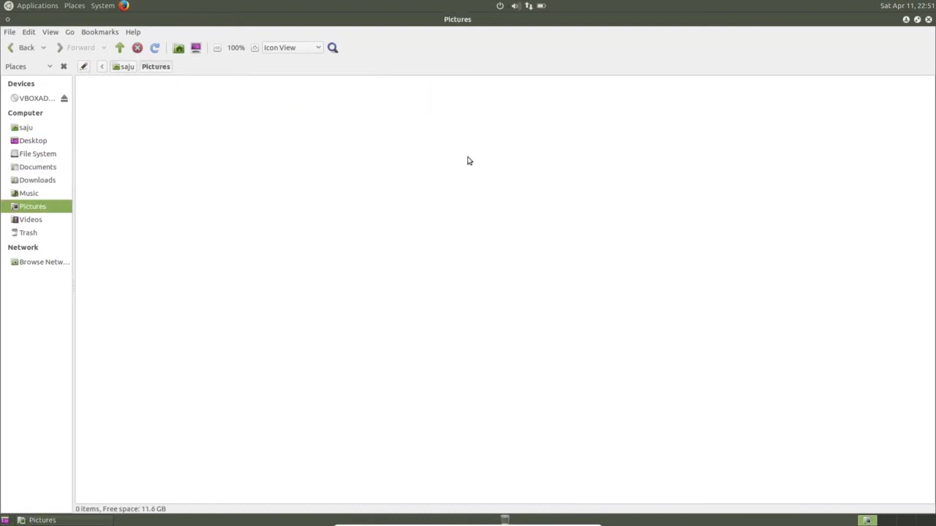
pyautogui.click(929, 20)
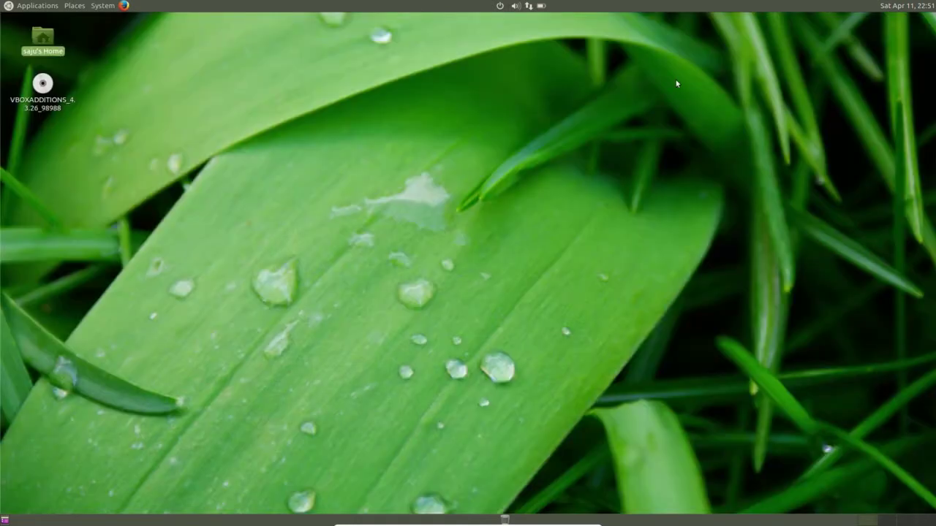
# Step: Open Change Desktop Background from the desktop's context menu, then close Appearance Preferences
pyautogui.rightClick(532, 103)
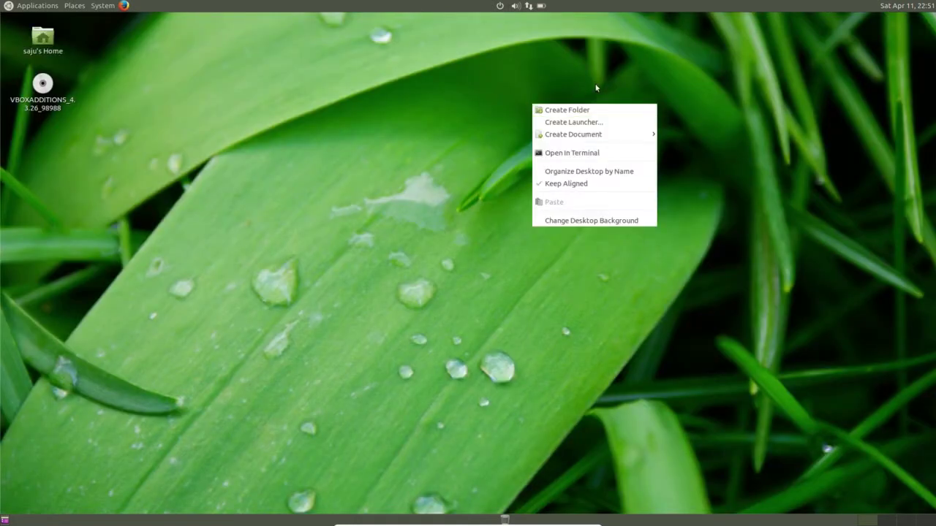
pyautogui.click(595, 220)
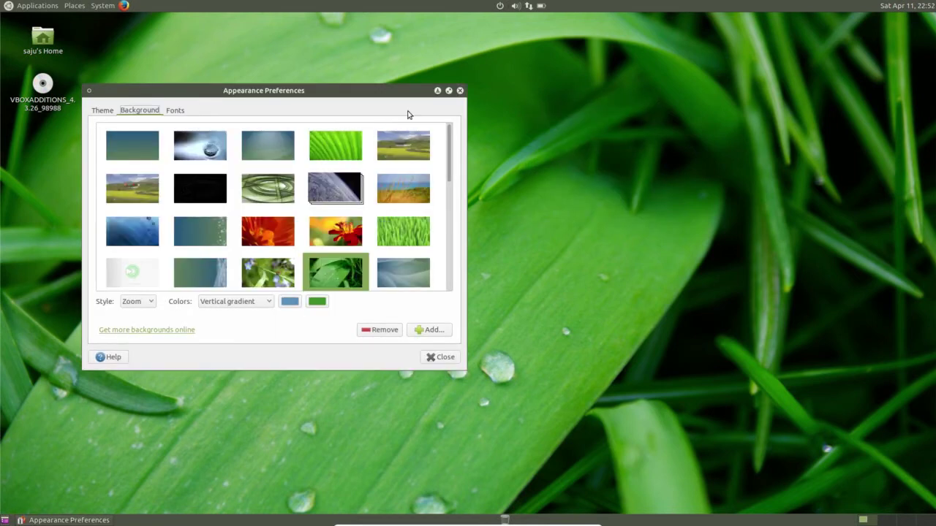
pyautogui.click(461, 91)
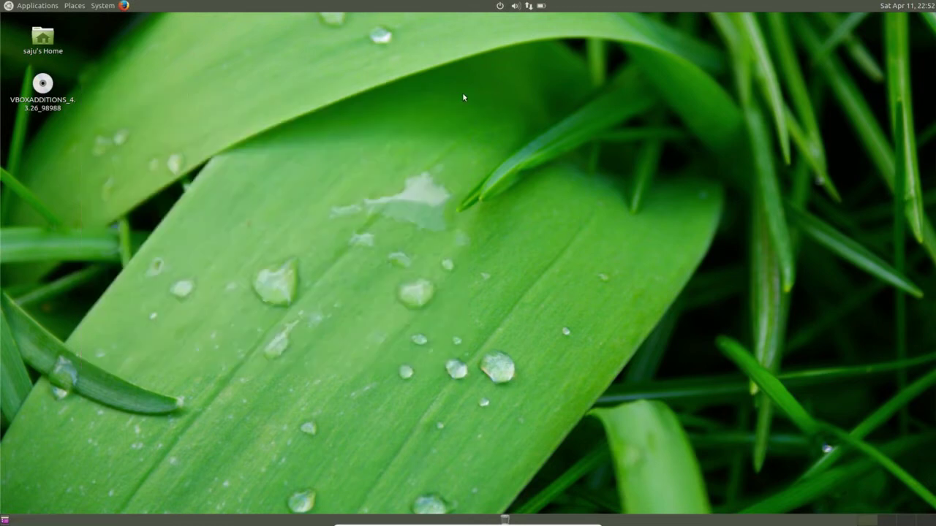
pyautogui.doubleClick(42, 40)
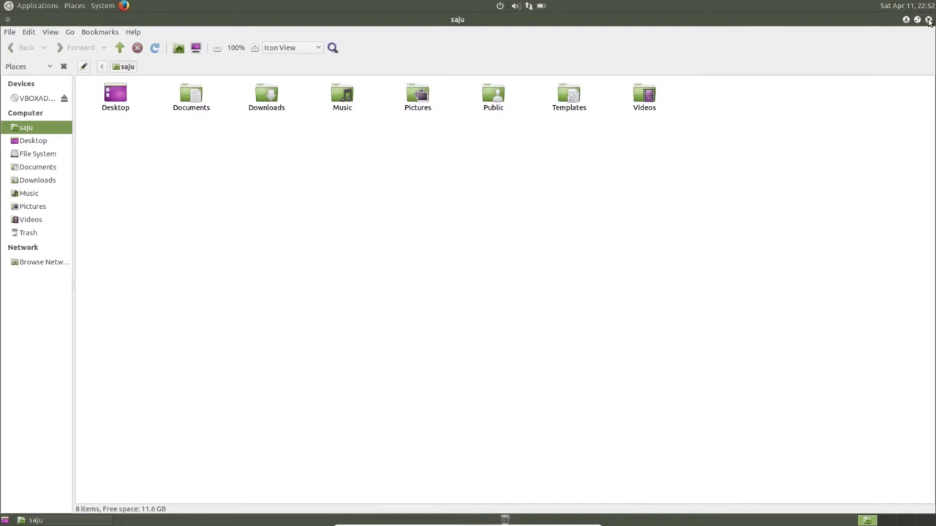
pyautogui.click(917, 19)
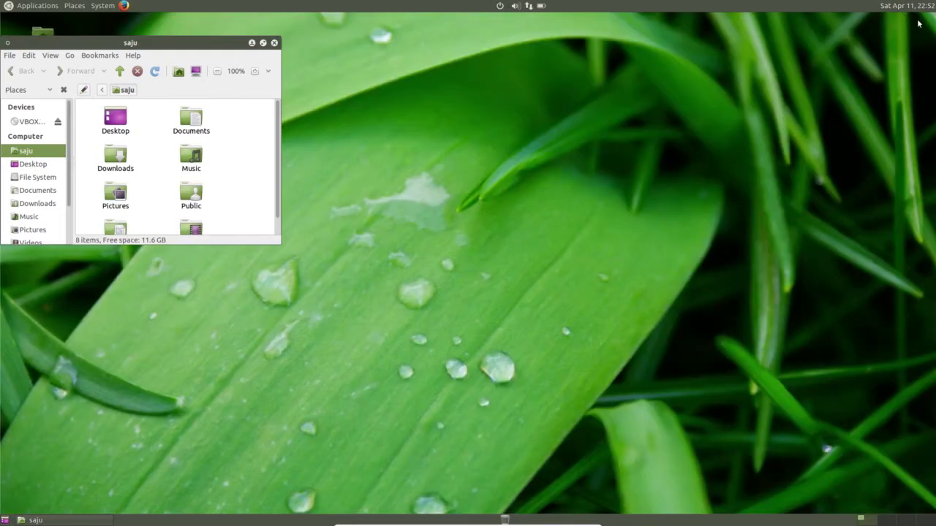
pyautogui.click(264, 43)
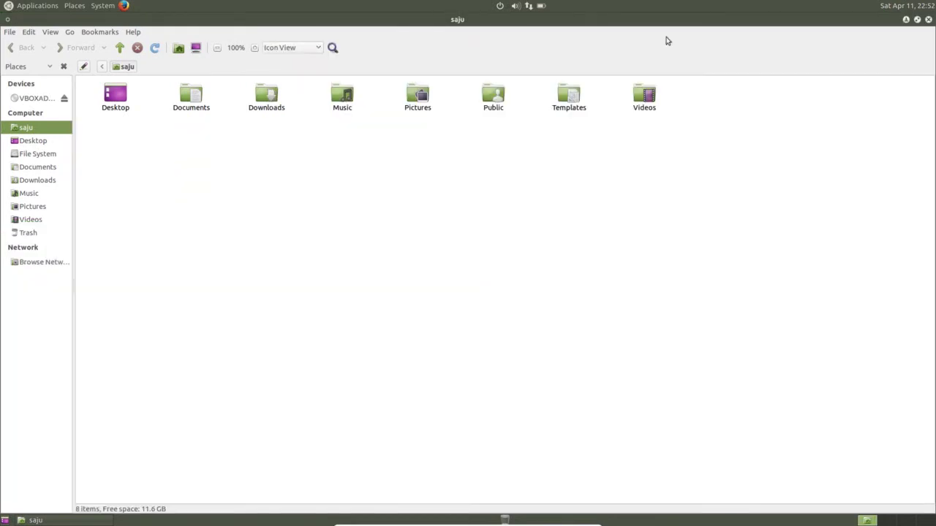
pyautogui.click(917, 20)
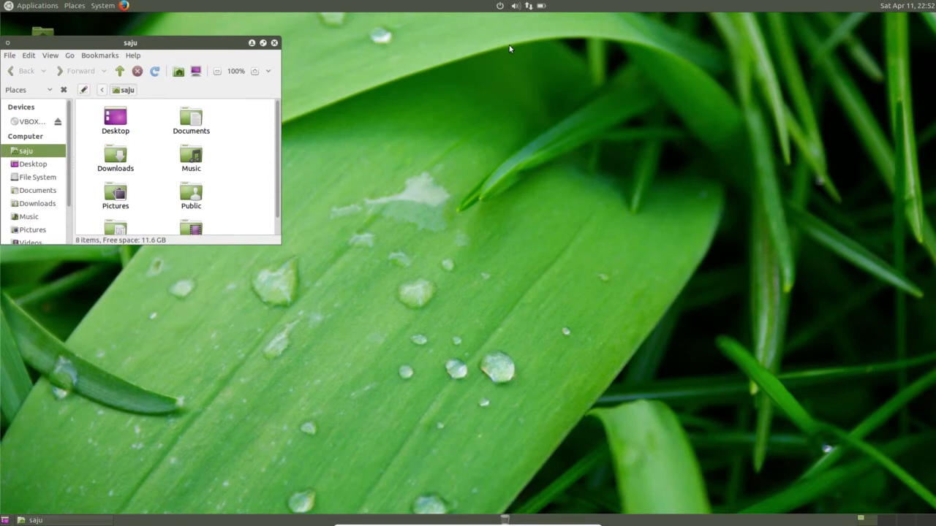
pyautogui.click(263, 43)
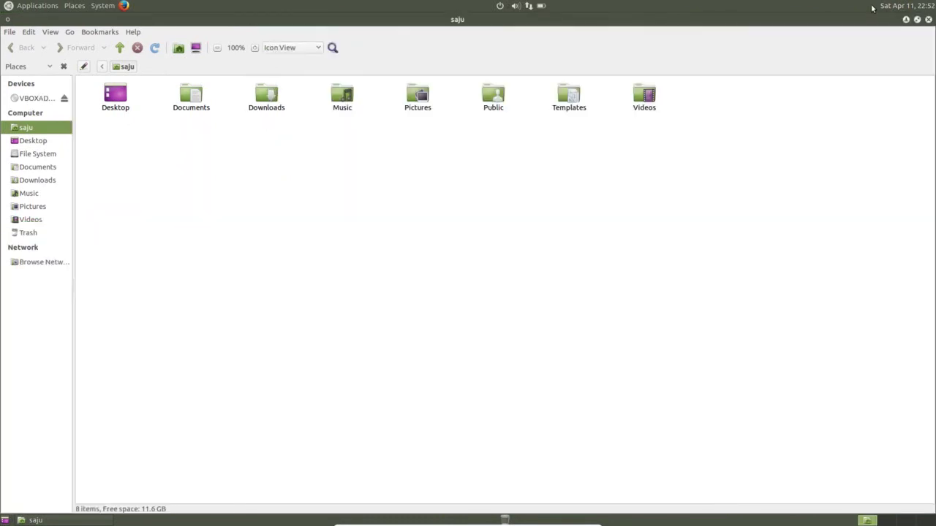
pyautogui.click(906, 20)
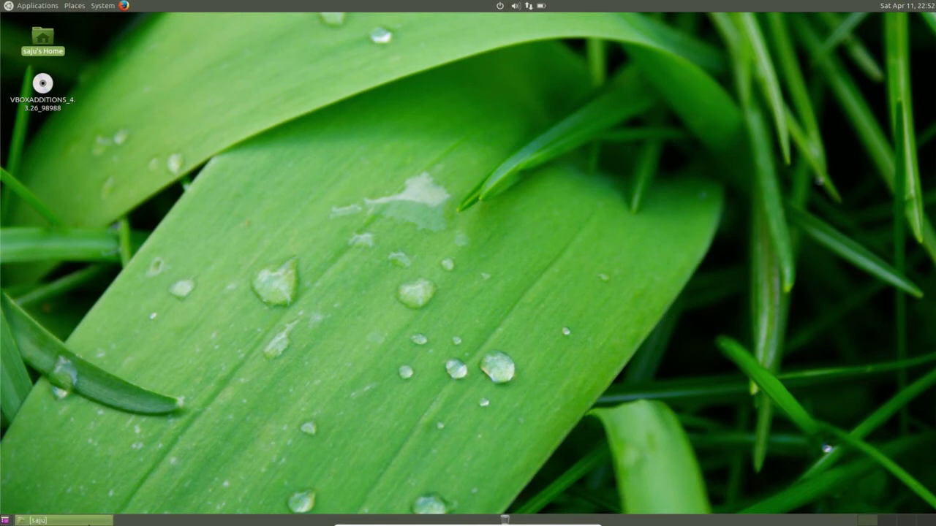
pyautogui.click(76, 524)
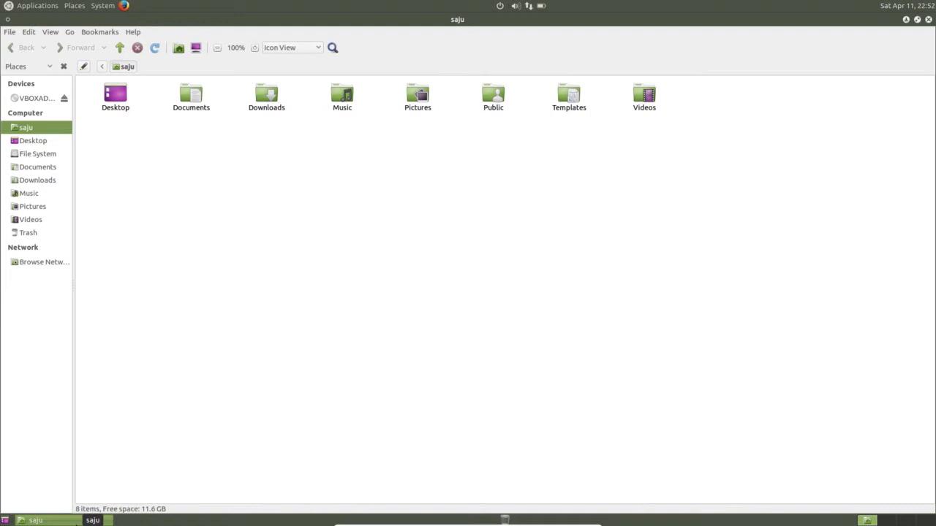
pyautogui.click(8, 19)
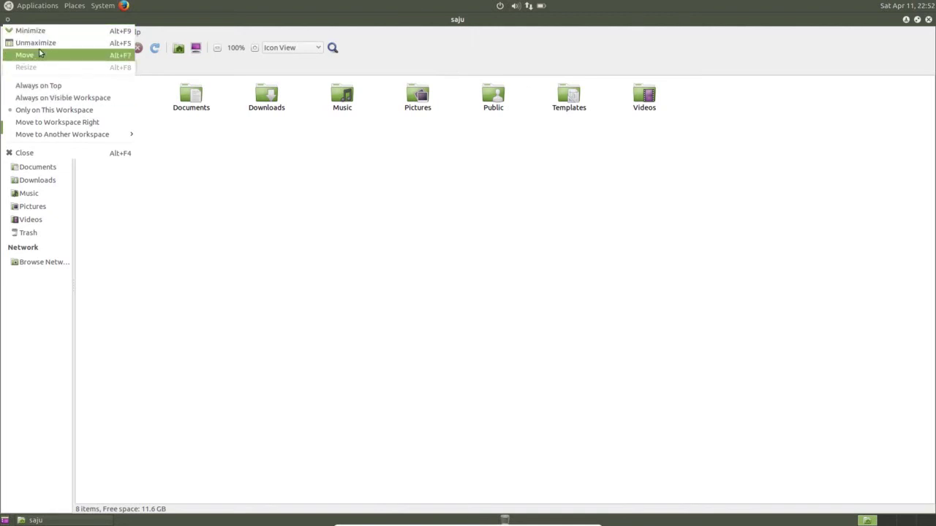
pyautogui.click(32, 45)
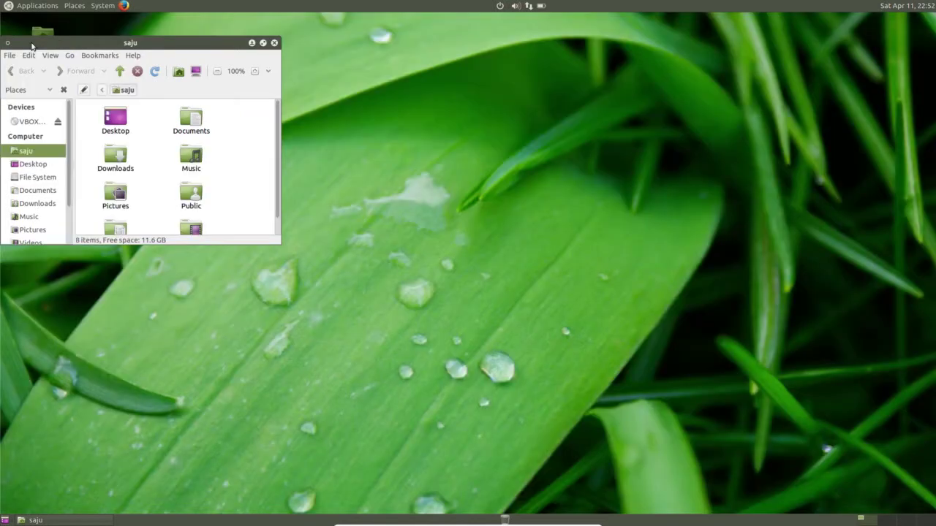
pyautogui.click(275, 44)
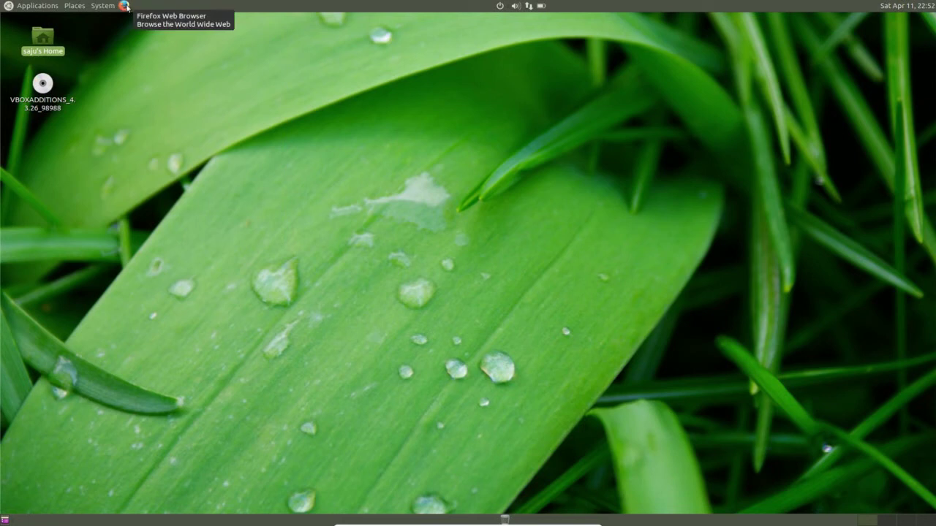
# Step: Launch Firefox, maximize it, look at its window and main menus, then close it
pyautogui.click(126, 5)
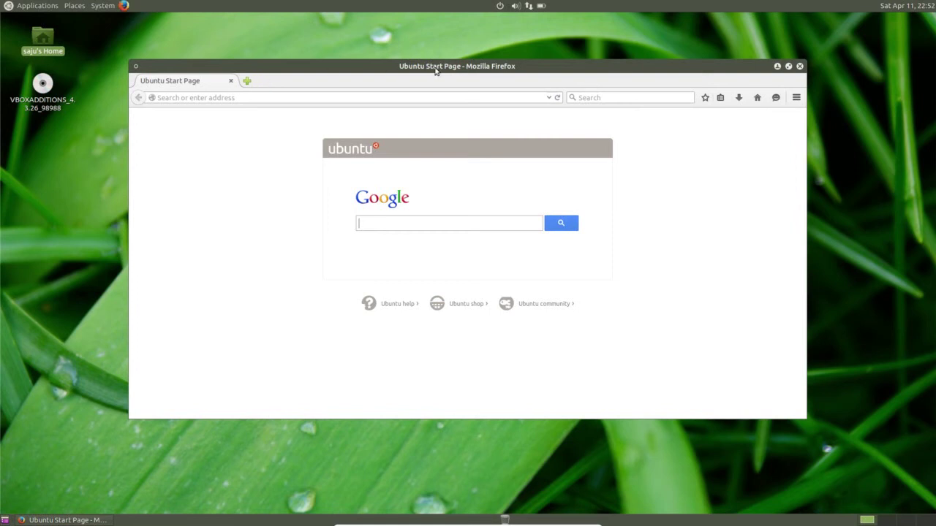
pyautogui.doubleClick(536, 69)
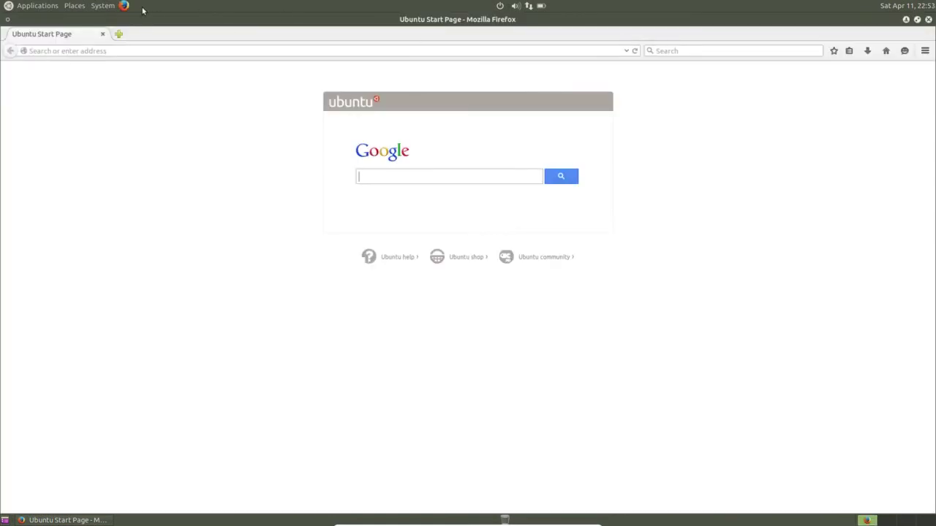
pyautogui.click(7, 20)
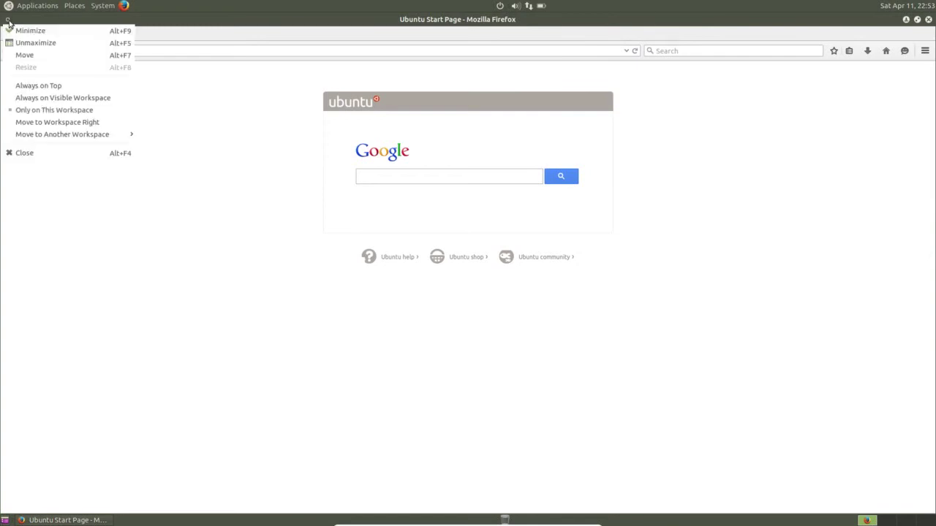
pyautogui.click(157, 21)
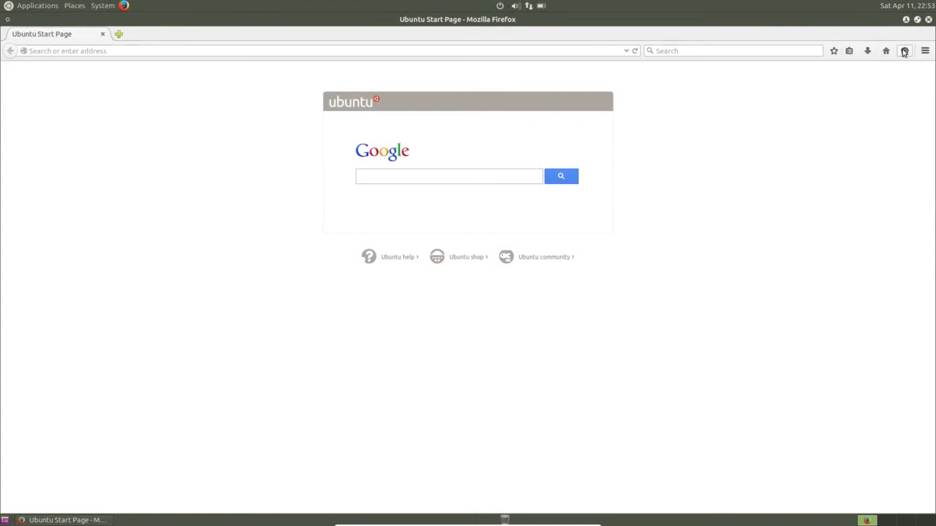
pyautogui.click(925, 51)
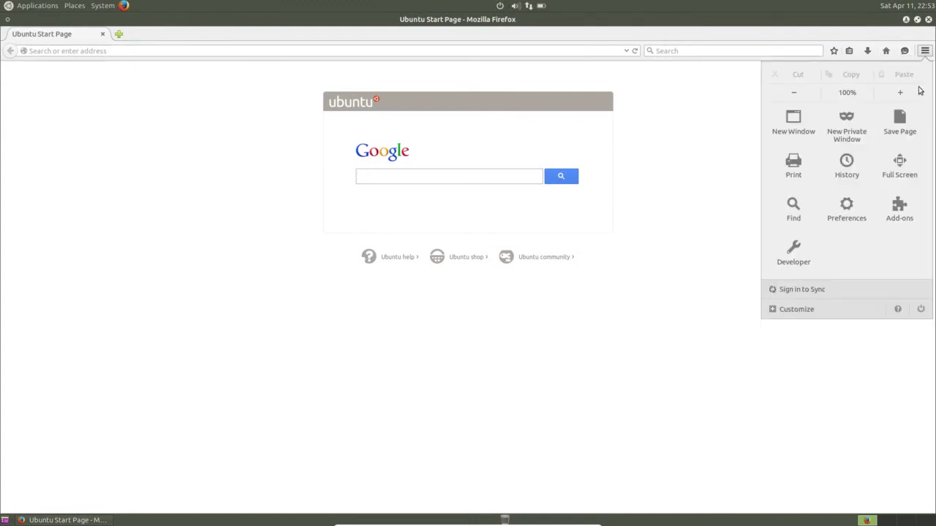
pyautogui.click(706, 175)
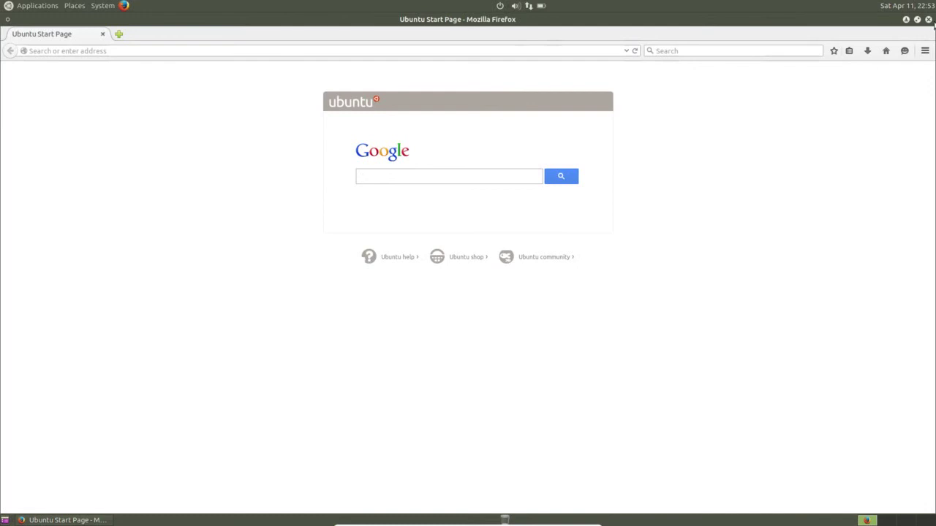
pyautogui.click(929, 20)
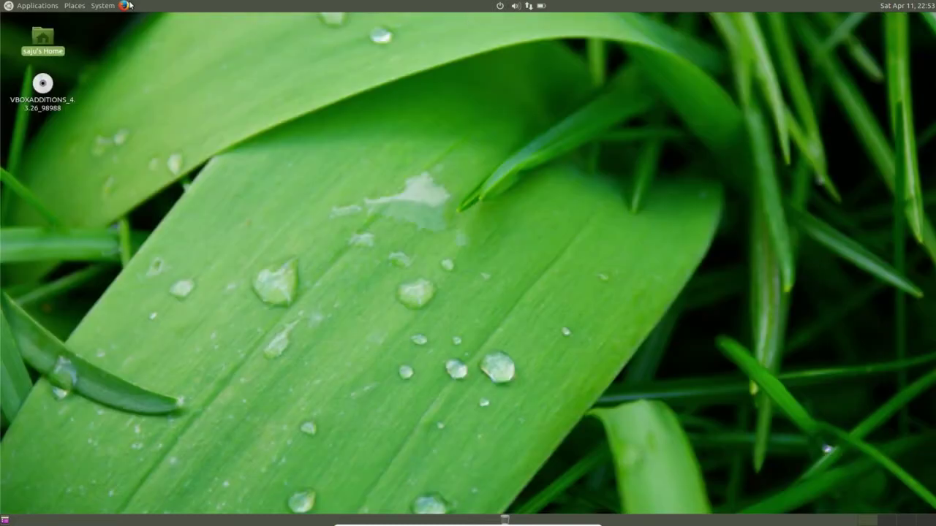
# Step: Launch MATE Terminal from Applications > System Tools
pyautogui.click(43, 6)
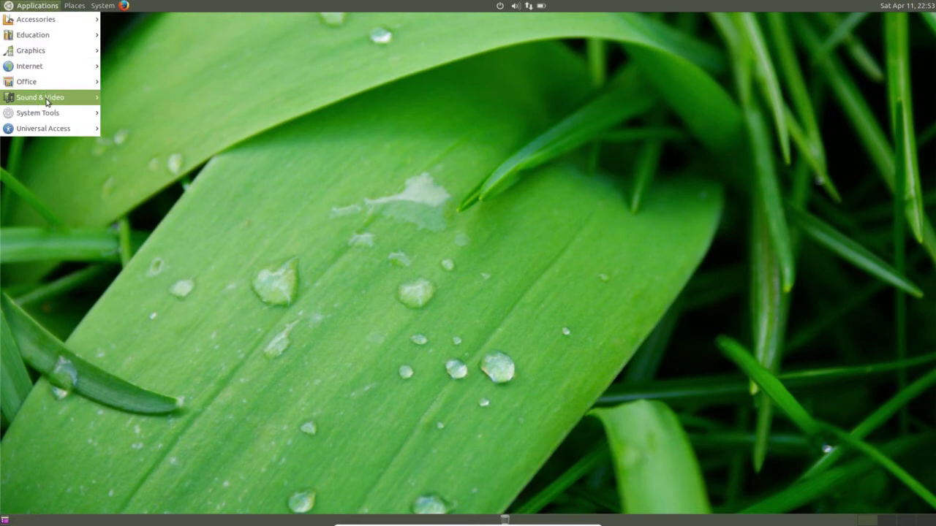
pyautogui.moveTo(51, 114)
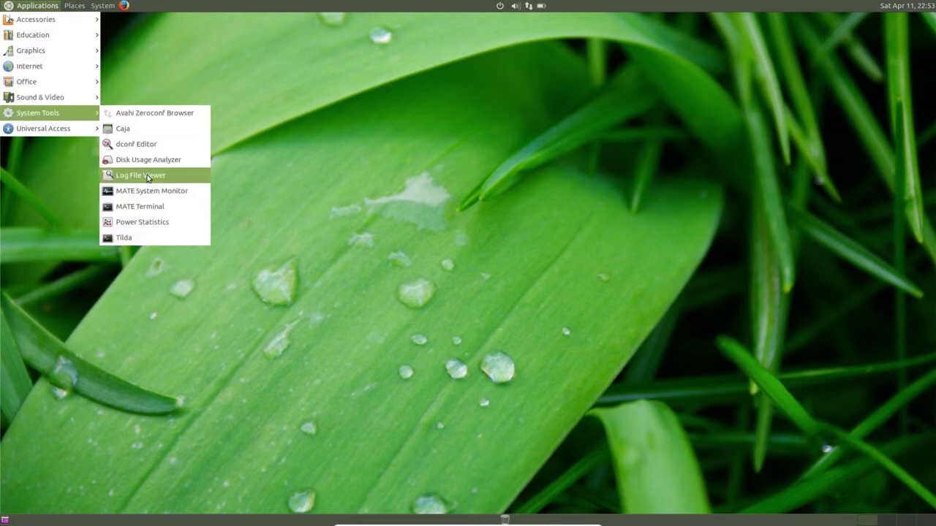
pyautogui.click(144, 209)
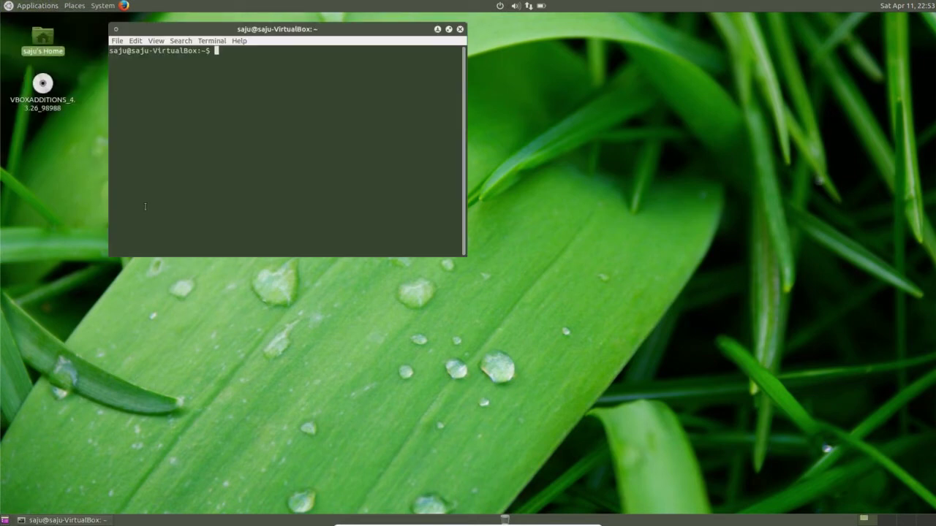
# Step: Maximize the terminal and run uname -r, showing kernel 3.19.0-10-generic
pyautogui.click(449, 29)
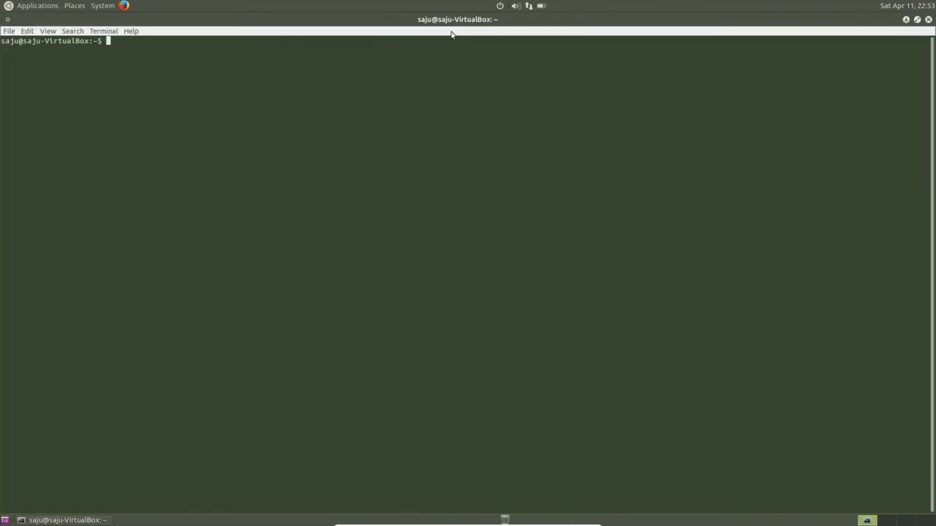
pyautogui.press('Return')
pyautogui.press('Return')
pyautogui.press('Return')
pyautogui.press('Return')
pyautogui.press('Return')
pyautogui.write('u')
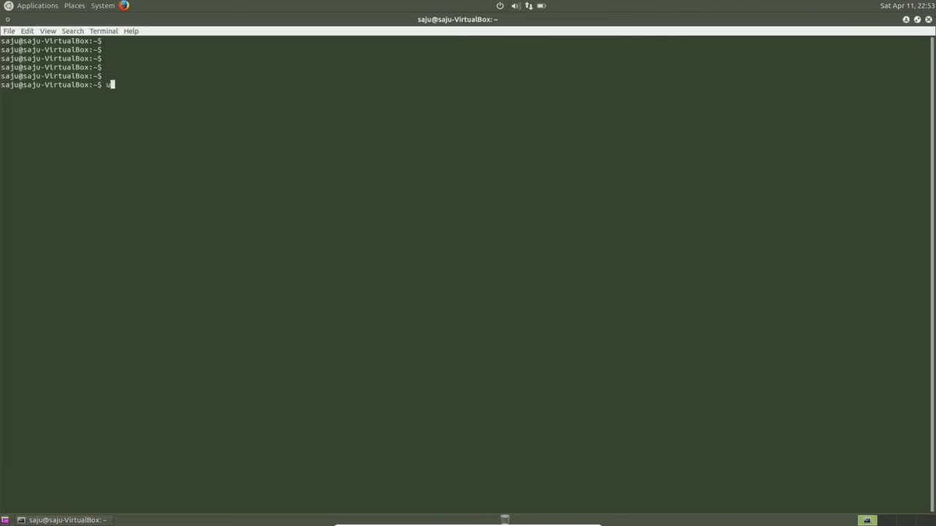
pyautogui.write('name -r')
pyautogui.press('Return')
pyautogui.press('Return')
pyautogui.press('Return')
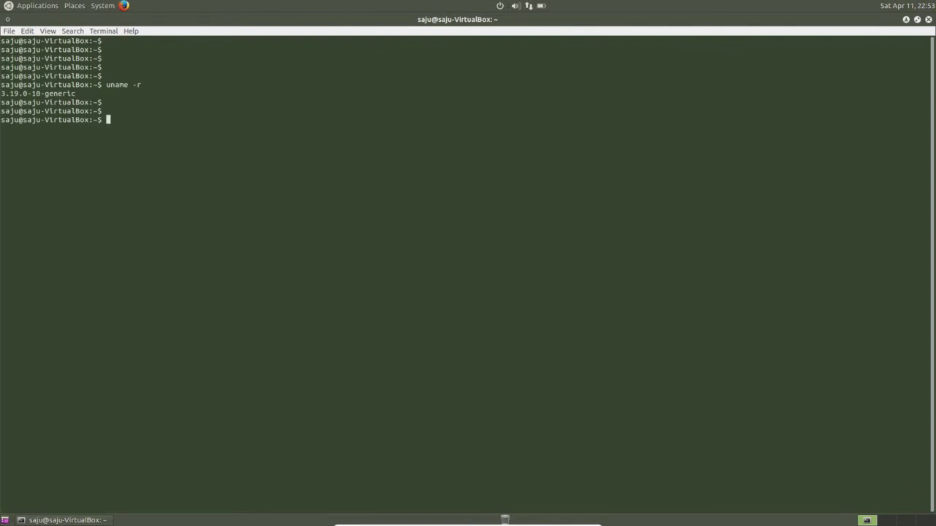
# Step: Run lsb_release -a to confirm Ubuntu 15.04, then close the terminal
pyautogui.press('Return')
pyautogui.press('Return')
pyautogui.press('Return')
pyautogui.press('Return')
pyautogui.press('Return')
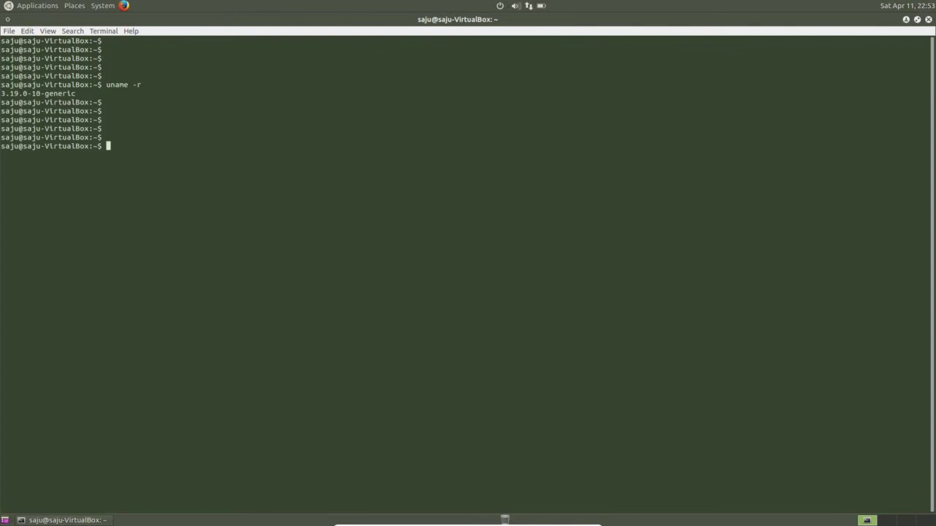
pyautogui.write('ls')
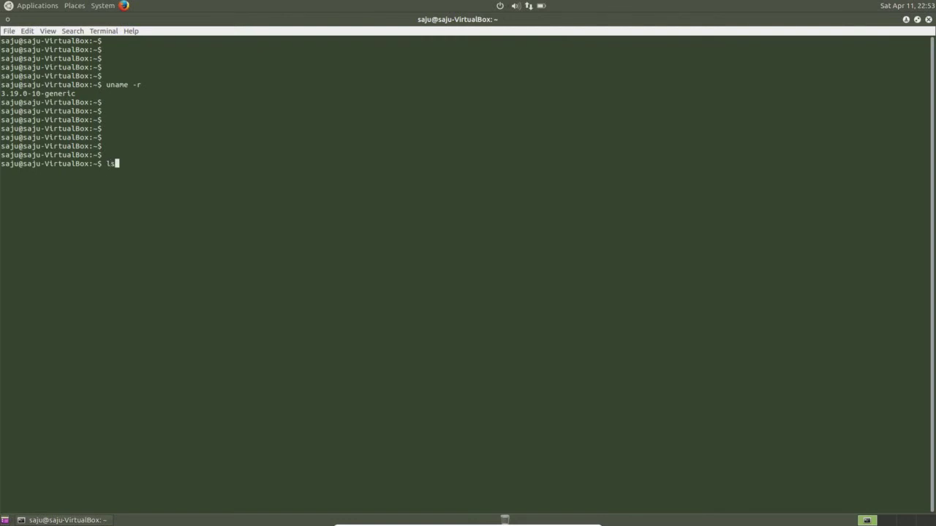
pyautogui.write('b_release -a')
pyautogui.press('Return')
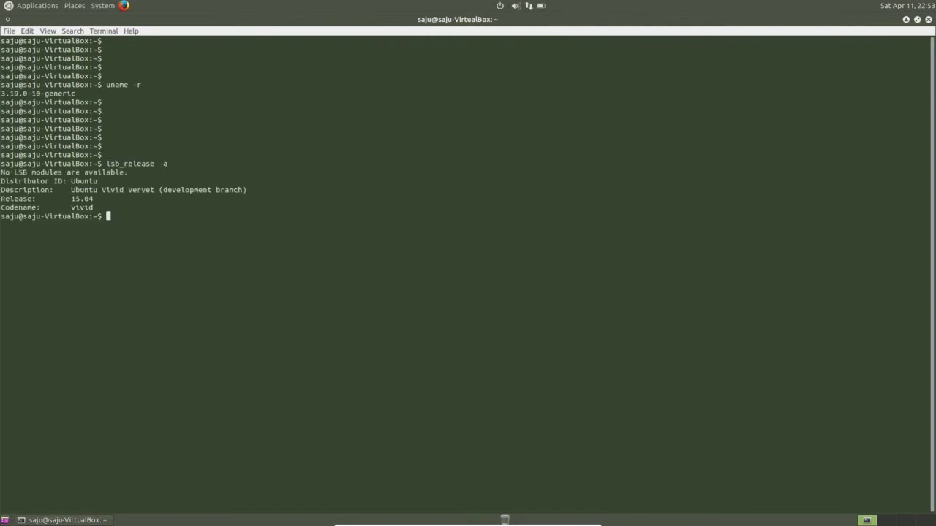
pyautogui.doubleClick(82, 199)
pyautogui.doubleClick(51, 215)
pyautogui.press('Return')
pyautogui.press('Return')
pyautogui.press('Return')
pyautogui.press('Return')
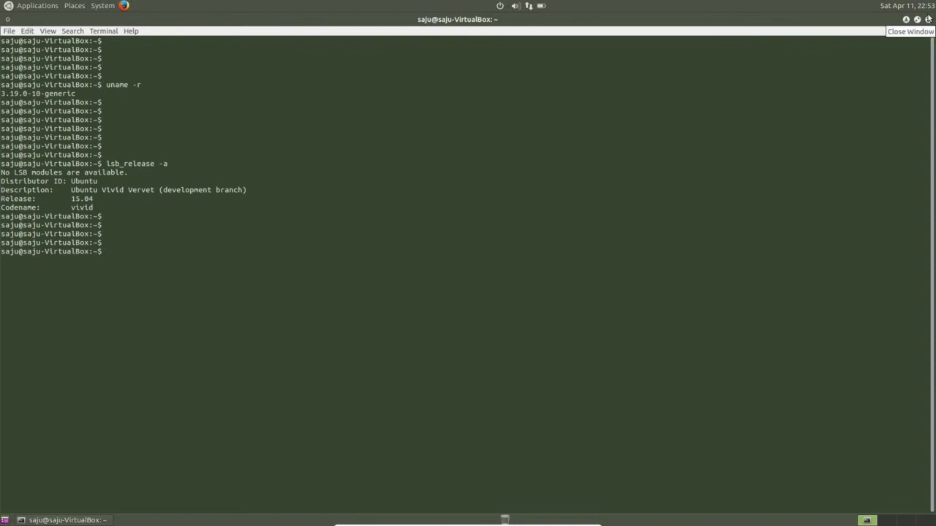
pyautogui.click(929, 21)
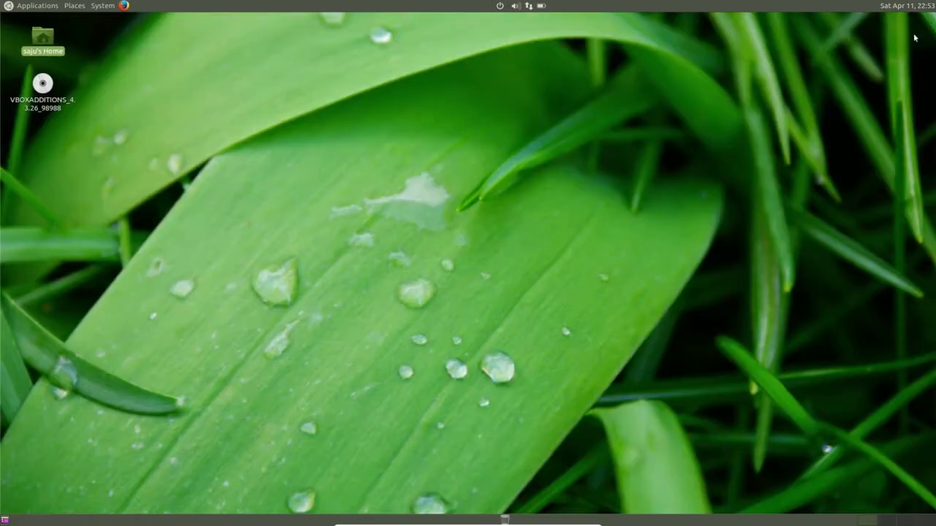
pyautogui.click(500, 6)
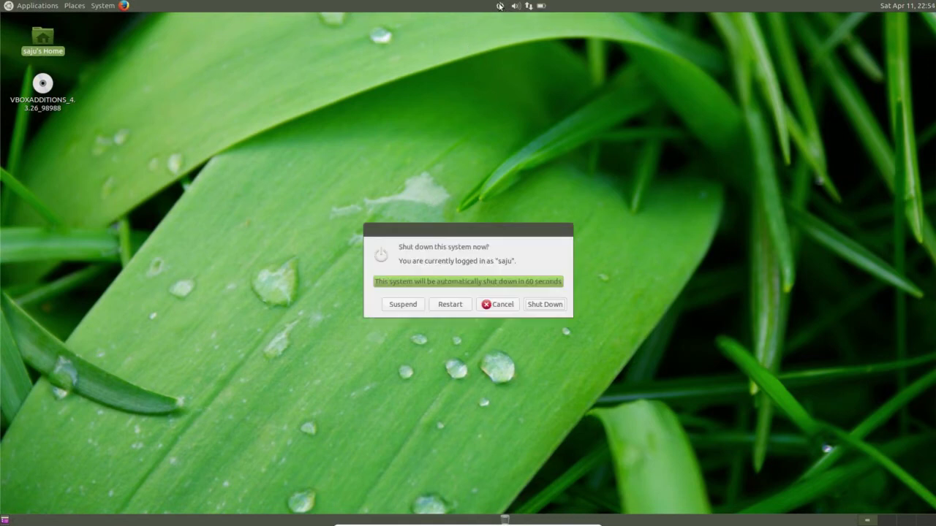
pyautogui.click(501, 305)
pyautogui.click(514, 8)
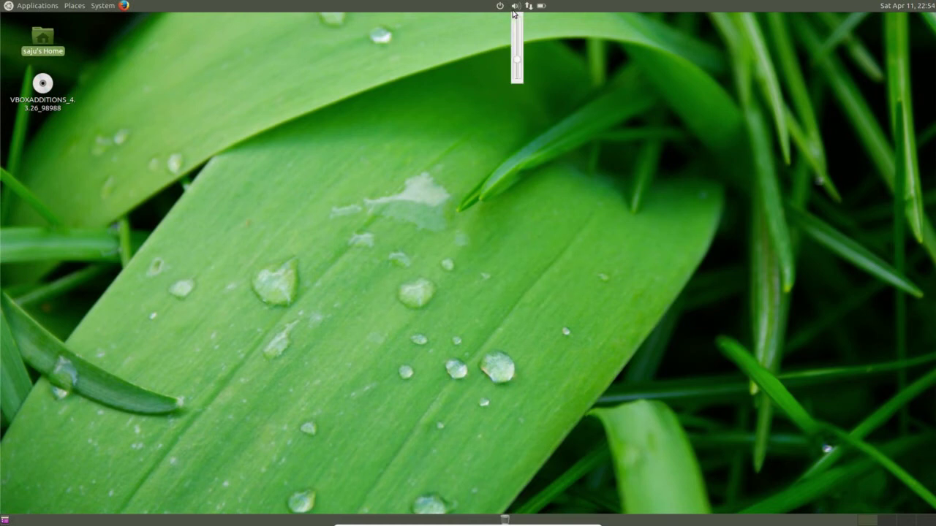
pyautogui.click(528, 9)
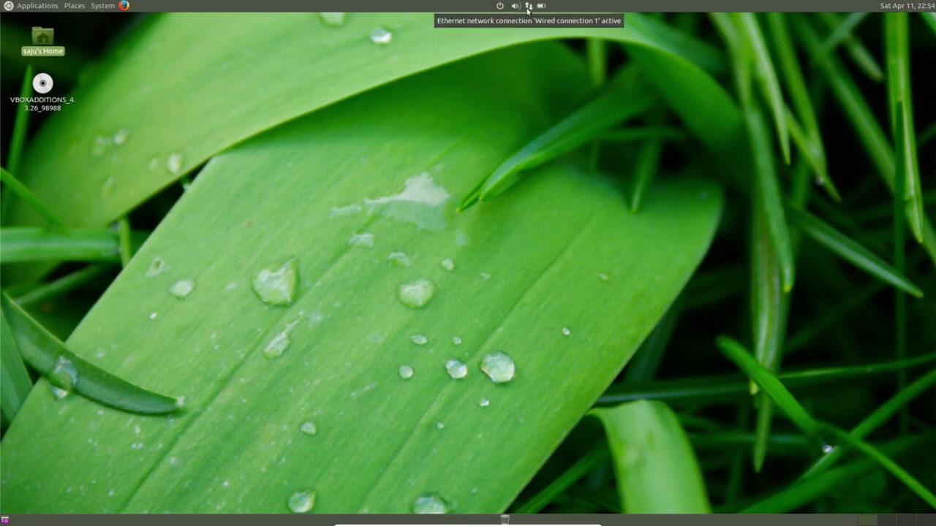
pyautogui.click(542, 8)
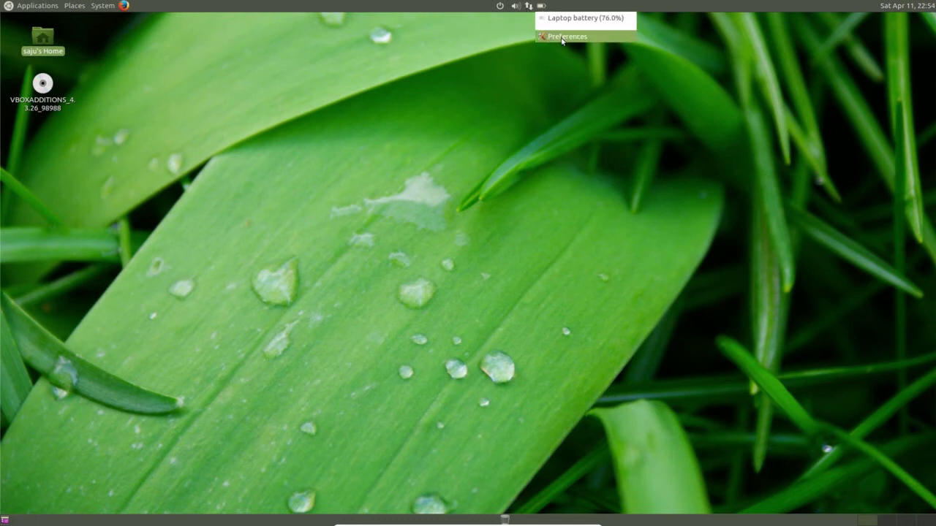
pyautogui.click(561, 36)
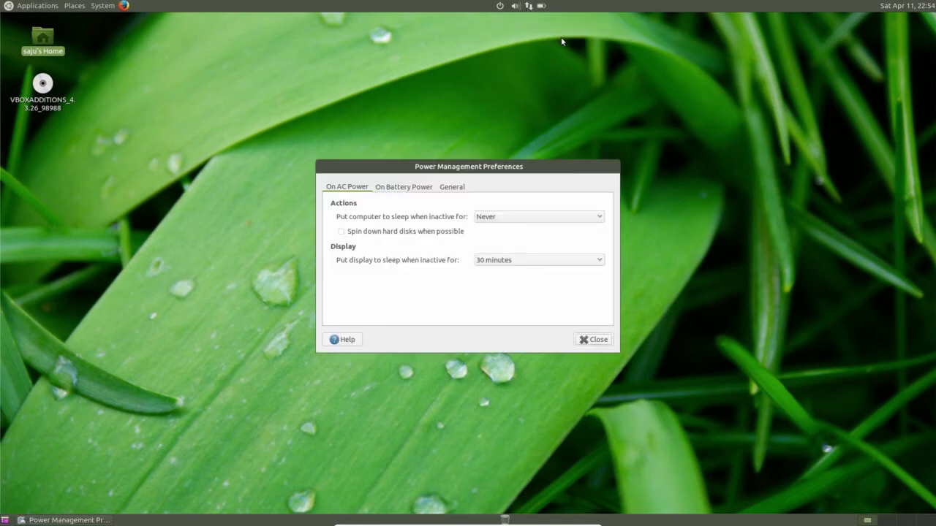
pyautogui.click(405, 188)
pyautogui.click(446, 189)
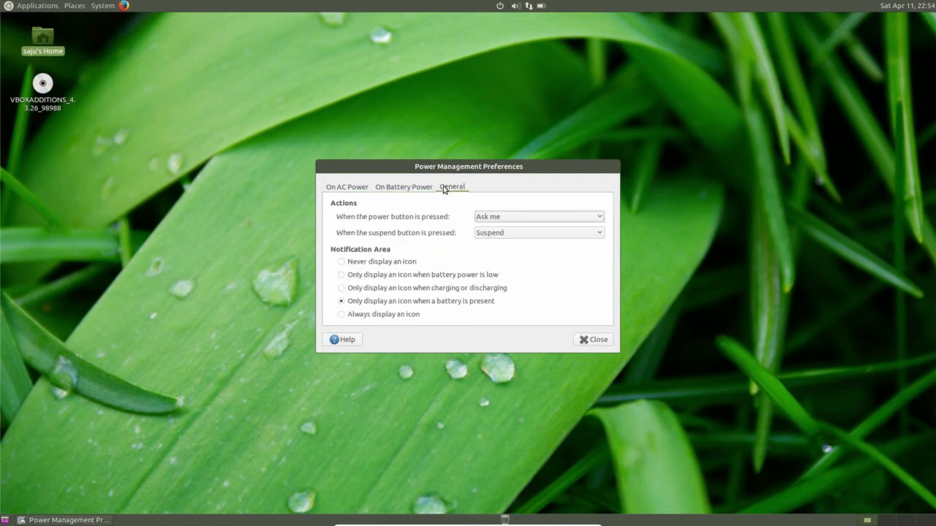
pyautogui.click(596, 342)
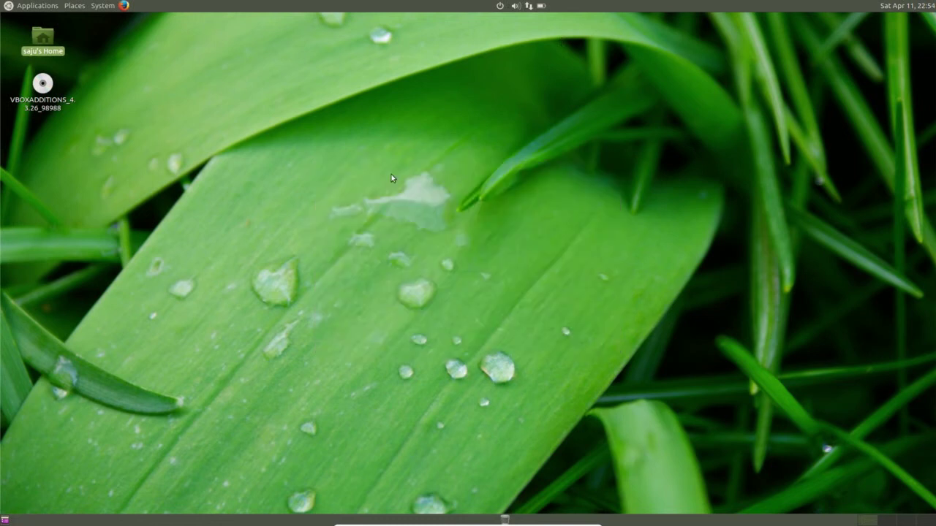
# Step: Switch to another workspace and open the Workspace Switcher preferences
pyautogui.click(887, 521)
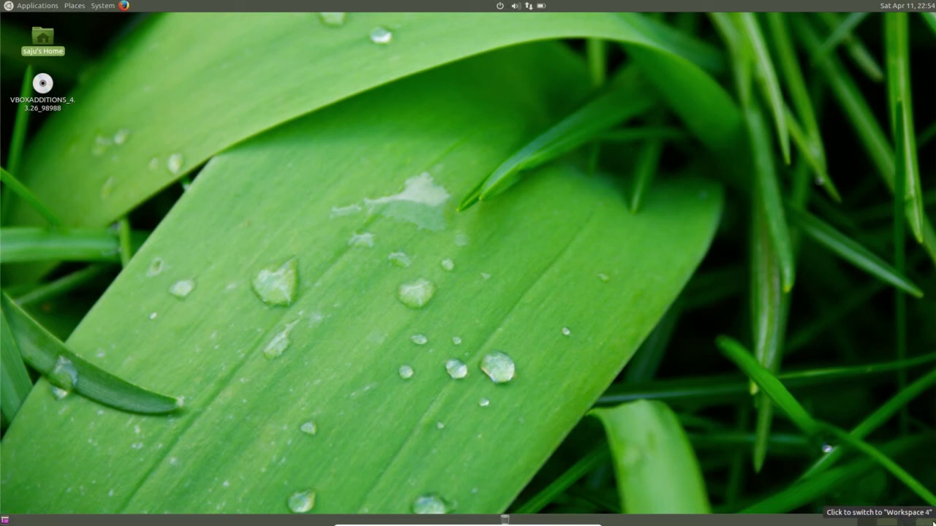
pyautogui.rightClick(870, 521)
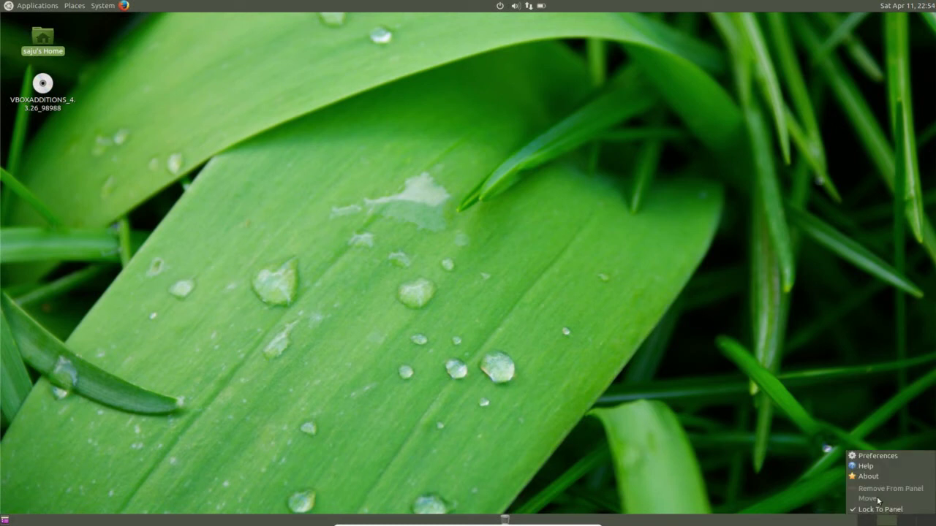
pyautogui.click(903, 457)
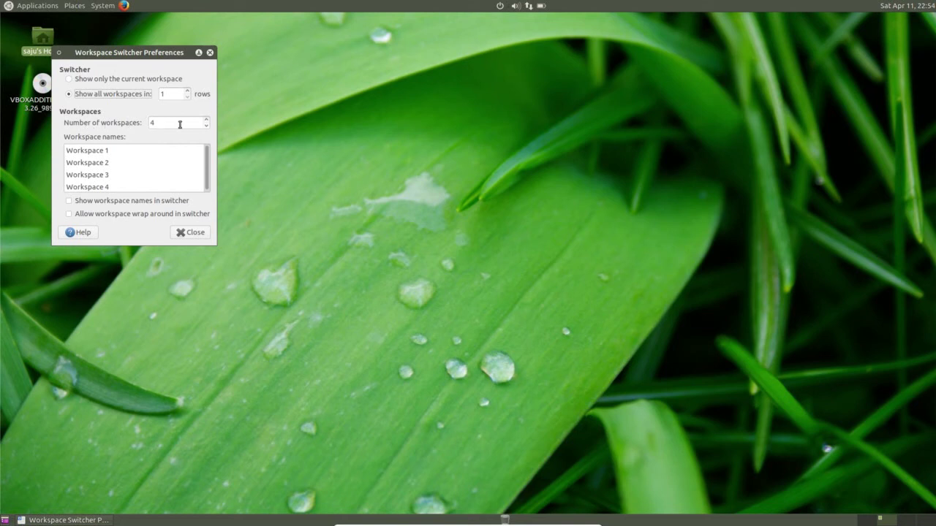
# Step: Close the workspace preferences and open the Home folder from the desktop
pyautogui.click(199, 53)
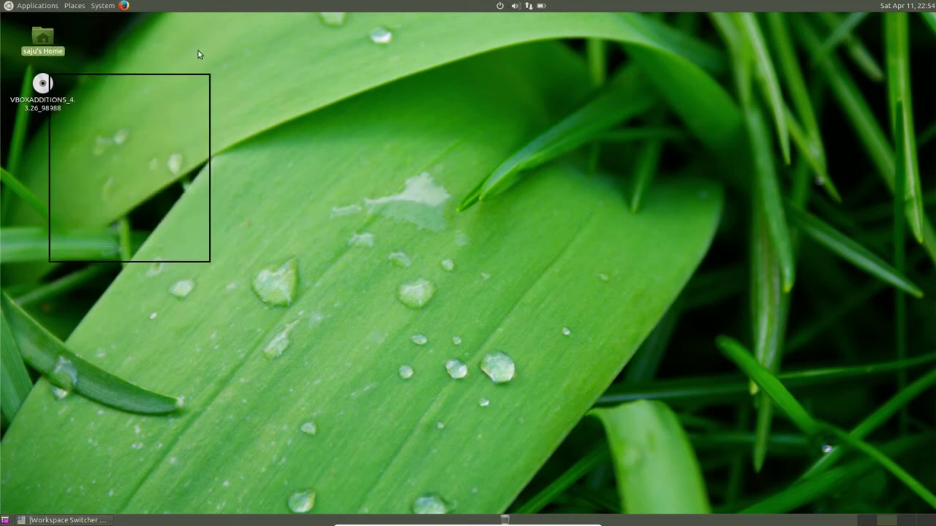
pyautogui.click(57, 520)
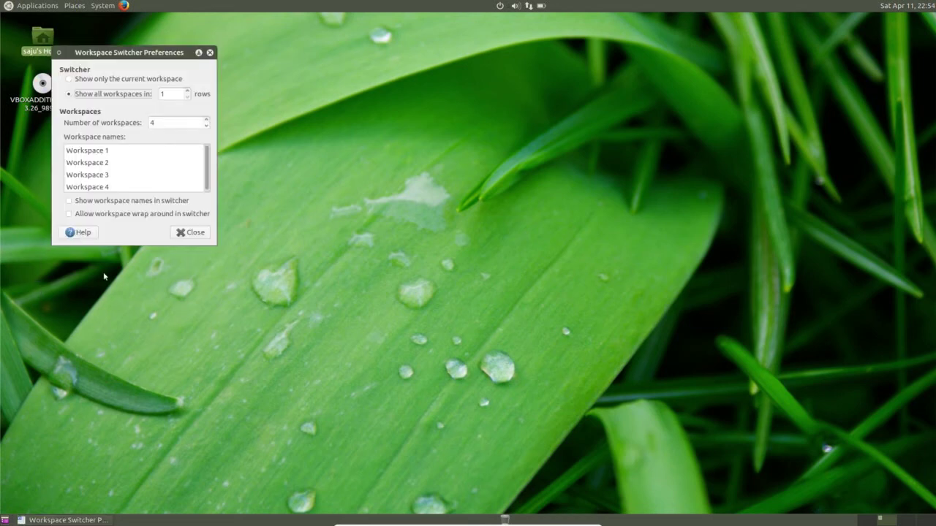
pyautogui.click(211, 53)
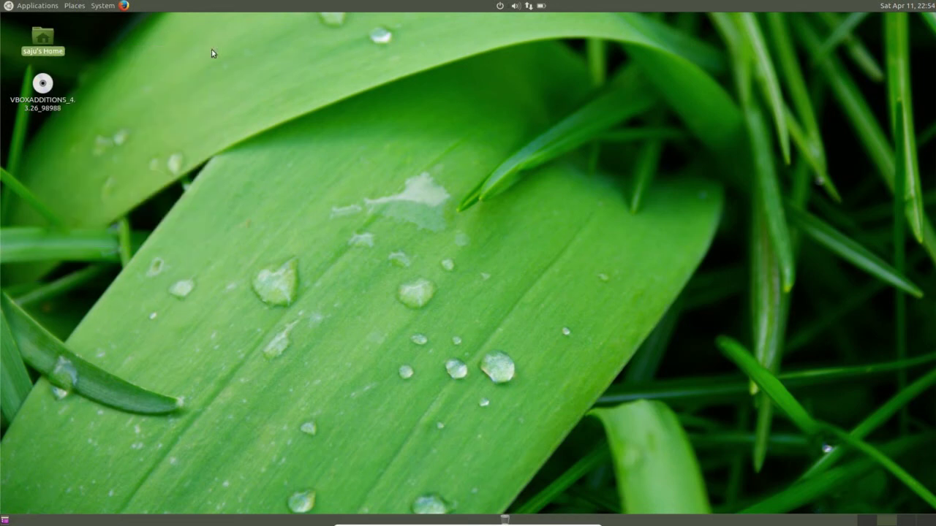
pyautogui.doubleClick(42, 37)
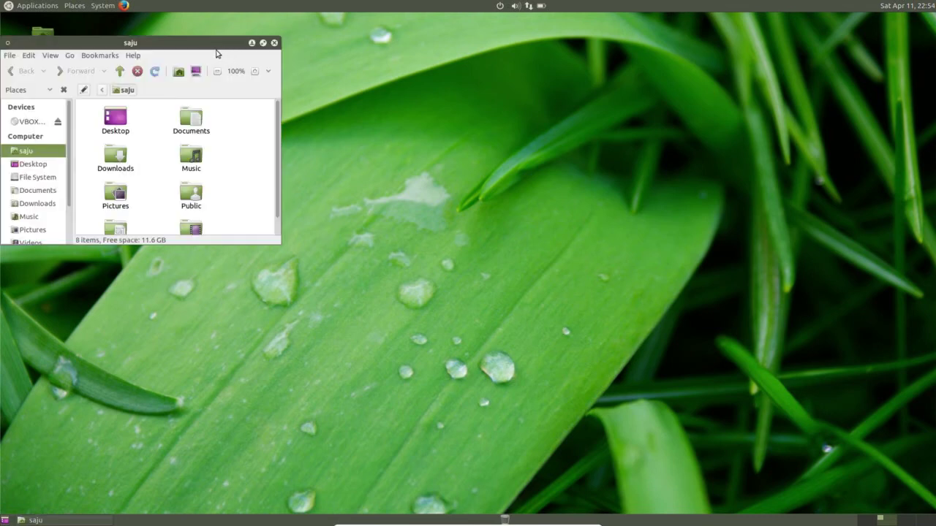
# Step: Maximize Caja, open Downloads, and return to the home folder
pyautogui.moveTo(192, 43); pyautogui.dragTo(499, 74)
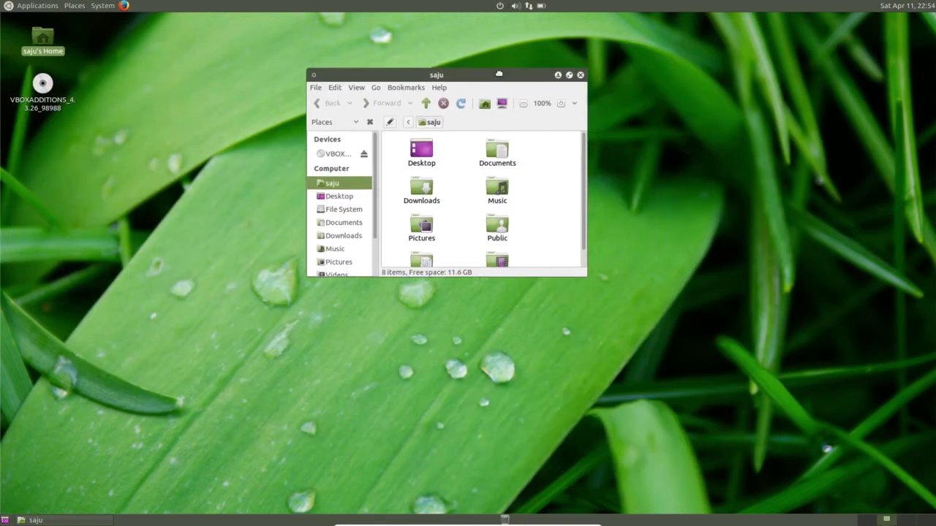
pyautogui.click(569, 76)
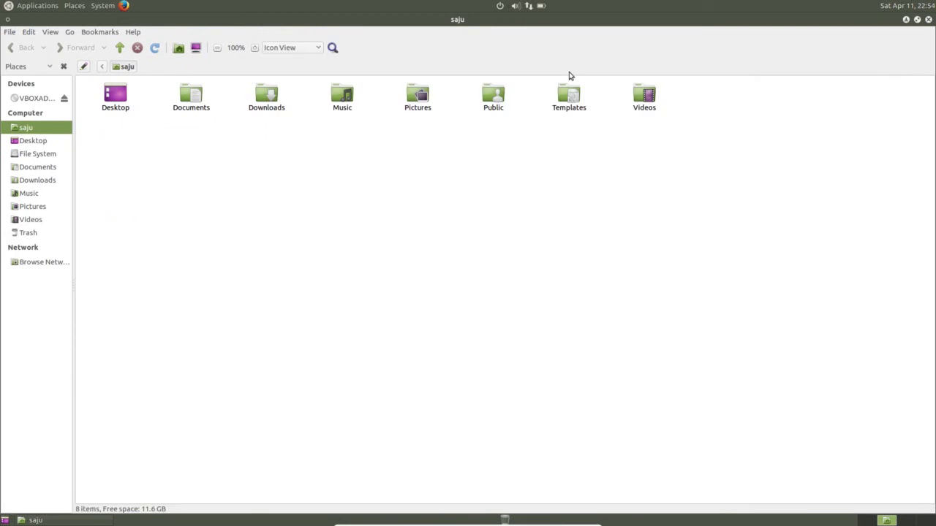
pyautogui.doubleClick(266, 97)
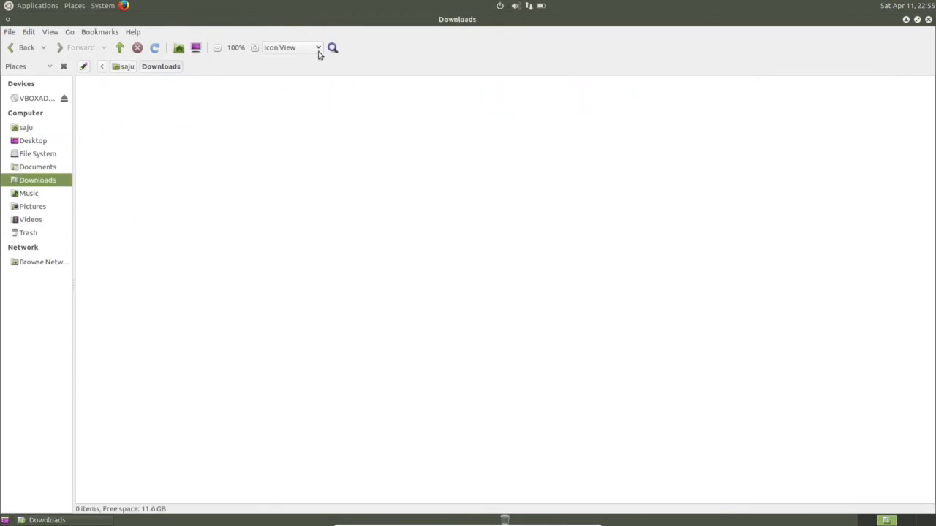
pyautogui.click(29, 129)
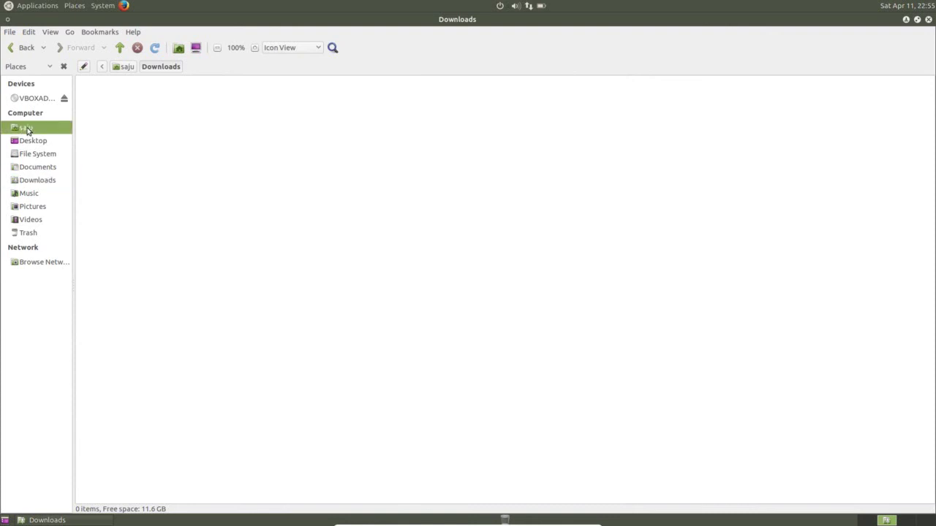
# Step: Switch the home folder to List View, then Compact View, then back to Icon View
pyautogui.click(311, 48)
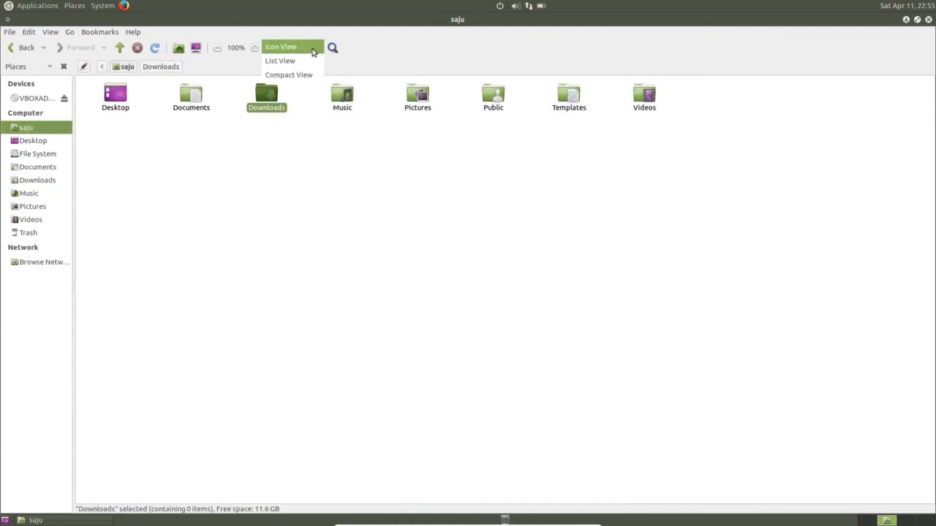
pyautogui.click(308, 60)
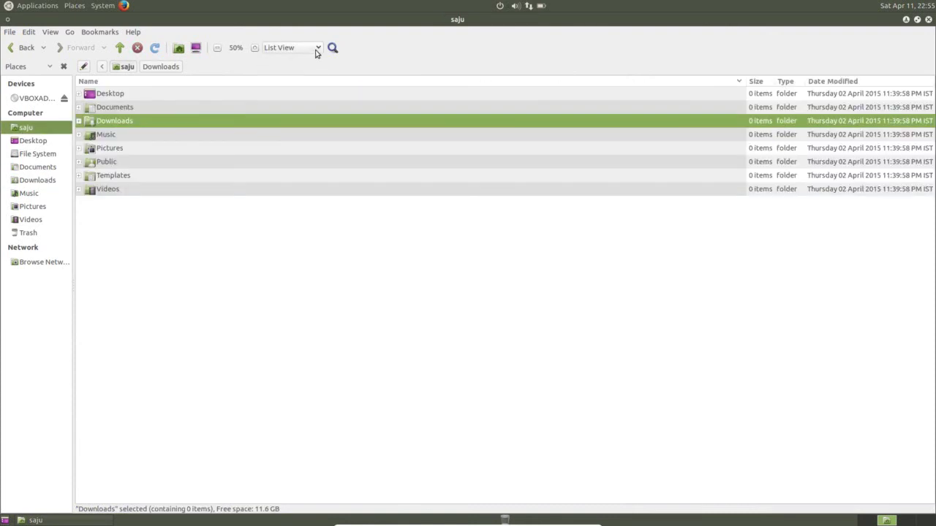
pyautogui.click(316, 48)
pyautogui.click(305, 62)
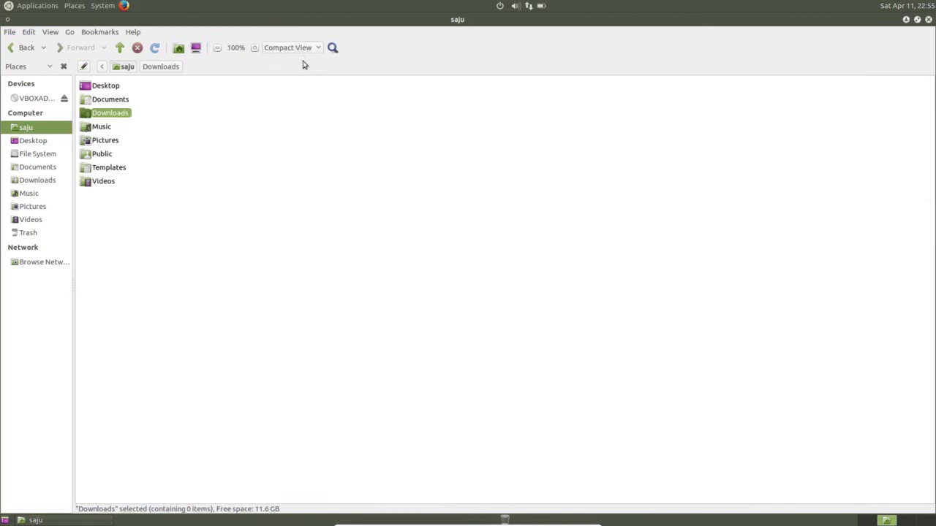
pyautogui.click(311, 48)
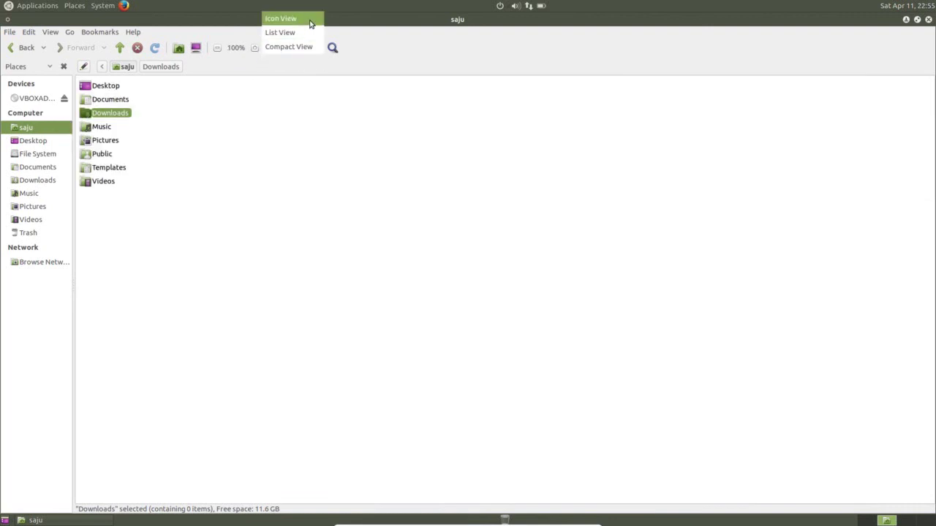
pyautogui.click(309, 23)
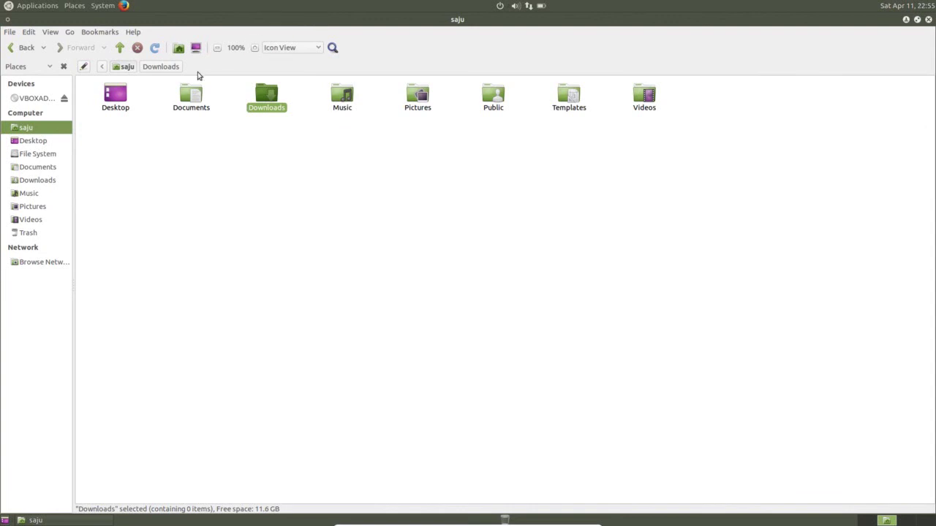
# Step: Check the Help menu, then close the file manager window
pyautogui.click(133, 32)
pyautogui.moveTo(10, 32)
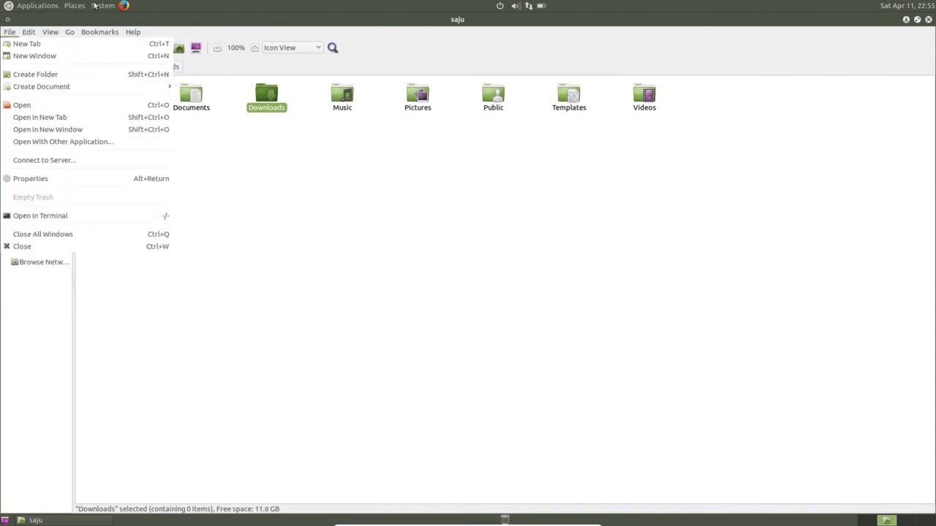
pyautogui.click(930, 20)
pyautogui.click(930, 20)
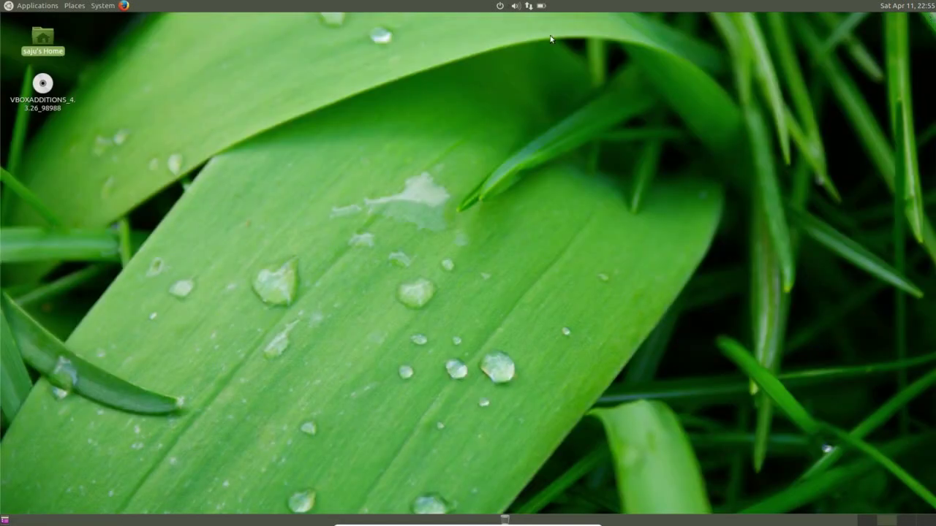
# Step: Browse the Places and Applications menus through Education and Internet to the Office programs list
pyautogui.click(74, 6)
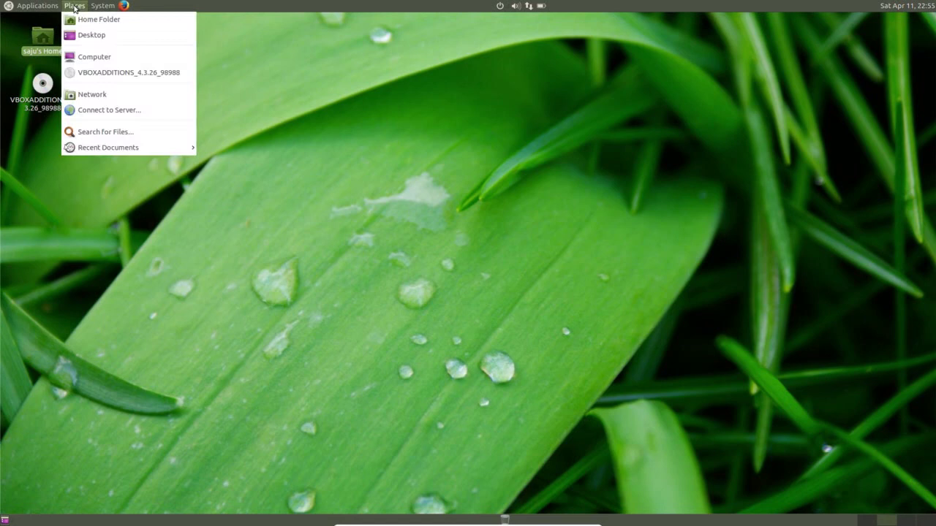
pyautogui.moveTo(50, 9)
pyautogui.moveTo(45, 35)
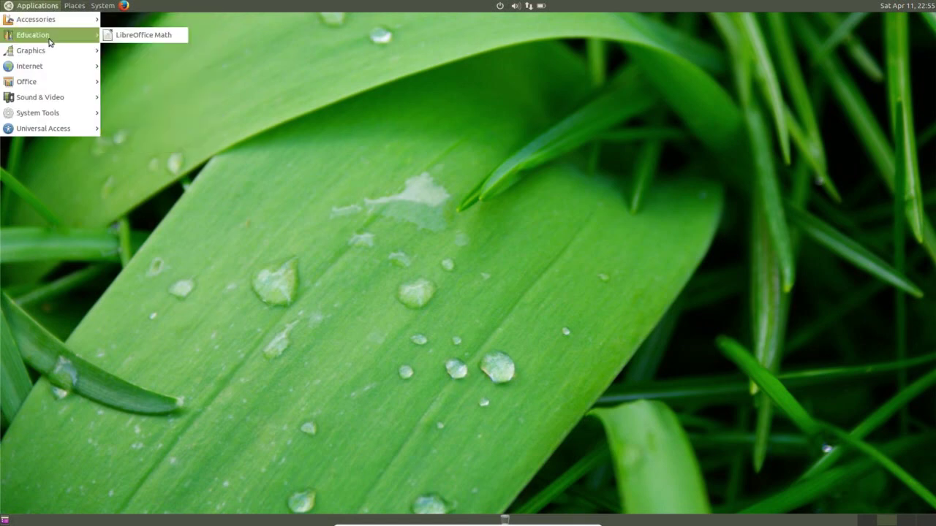
pyautogui.moveTo(49, 57)
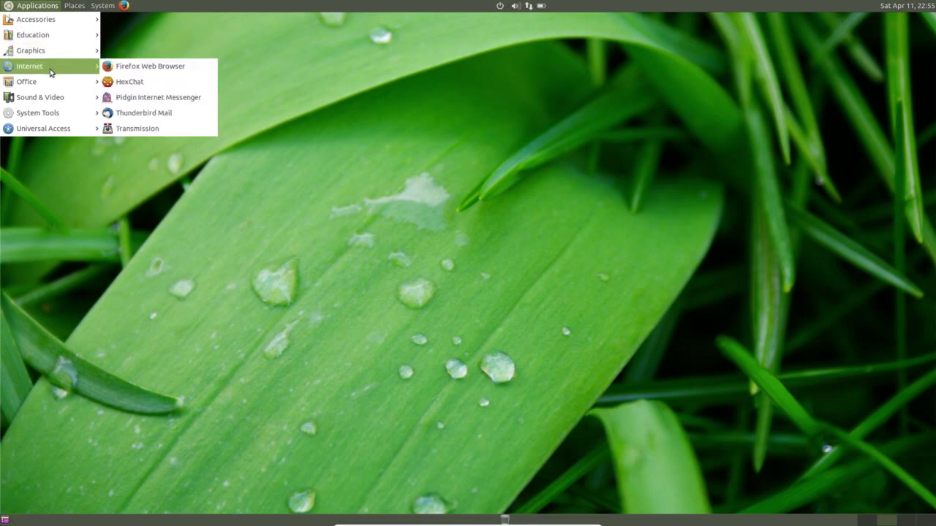
pyautogui.moveTo(52, 110)
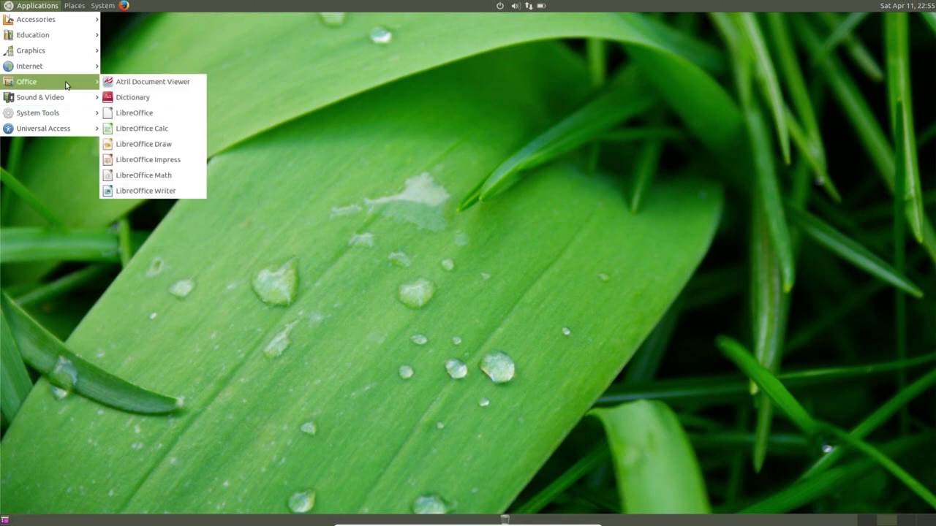
# Step: Launch MATE Dictionary from the Office category
pyautogui.click(133, 97)
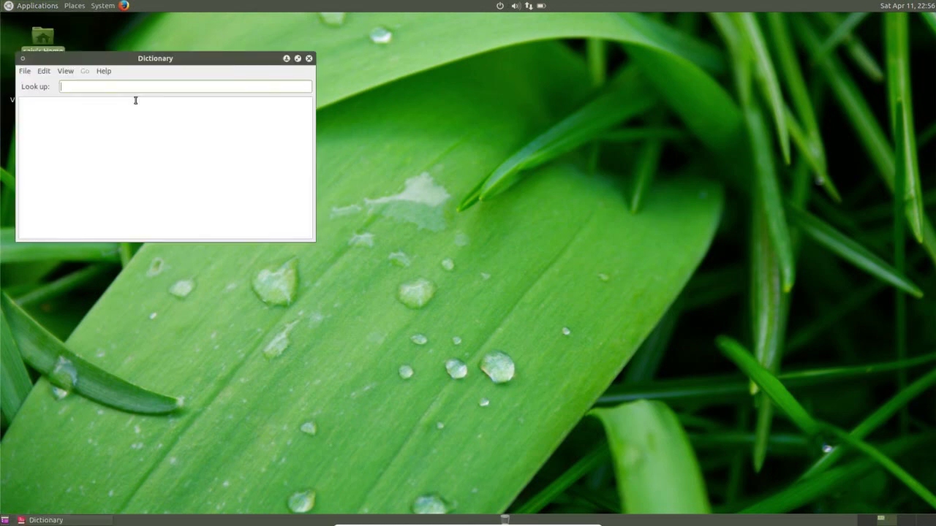